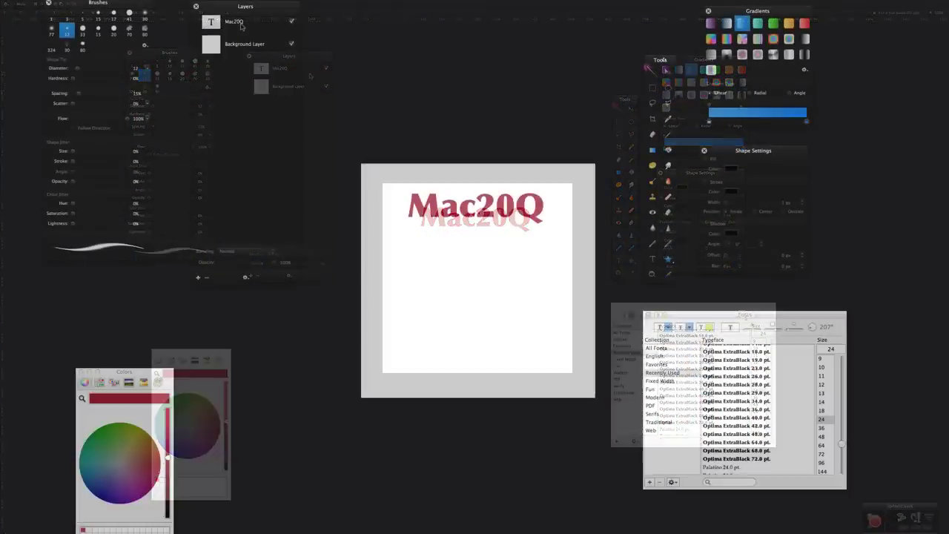
# Duplicate the Mac20Q text layer and nudge the copy slightly downward
pyautogui.click(237, 22)
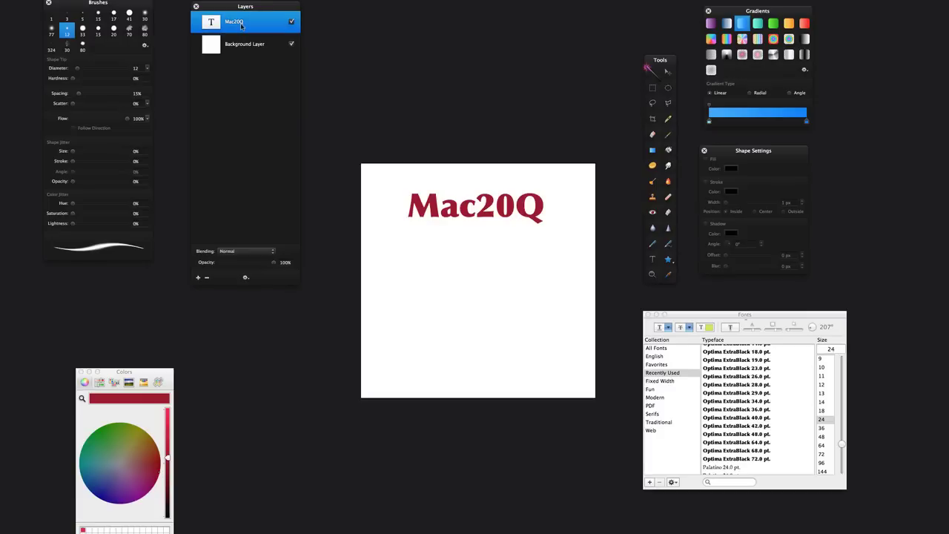
pyautogui.rightClick(249, 22)
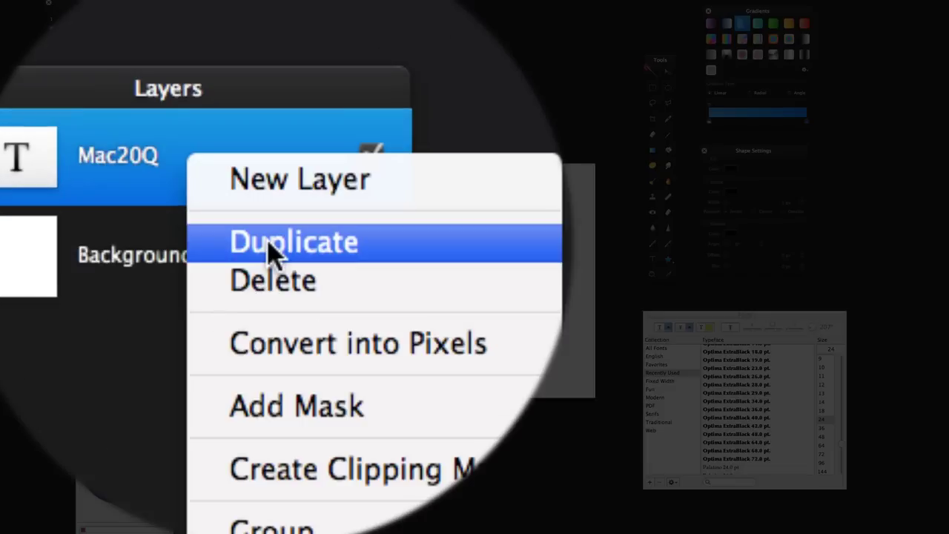
pyautogui.click(265, 40)
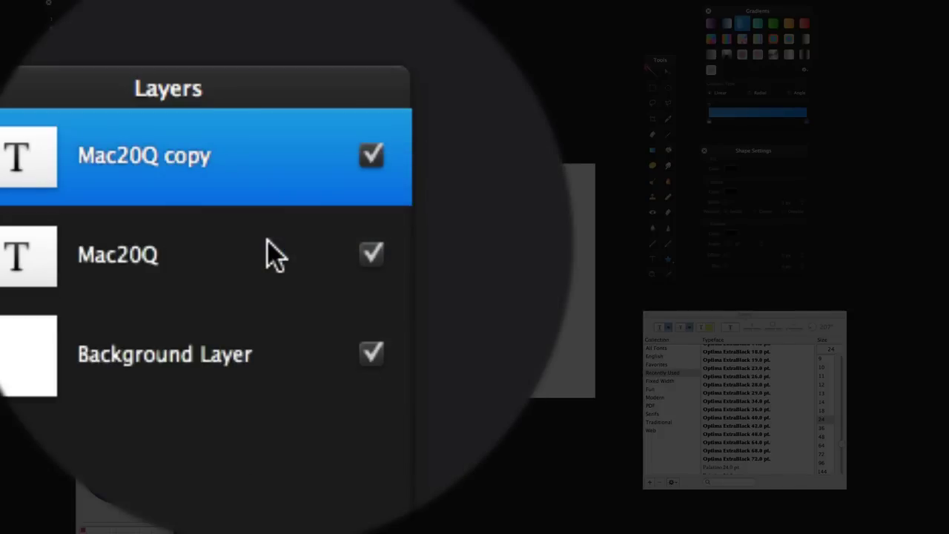
pyautogui.click(270, 255)
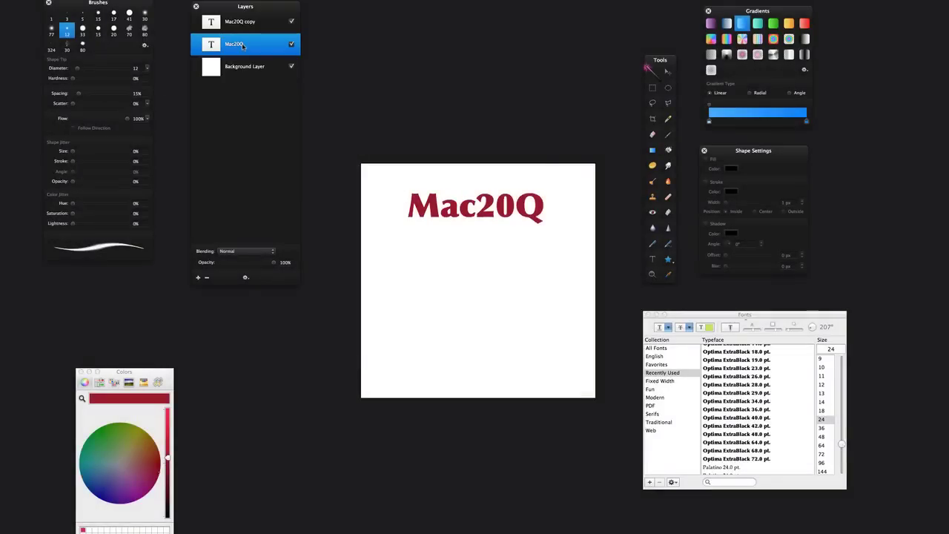
pyautogui.click(664, 72)
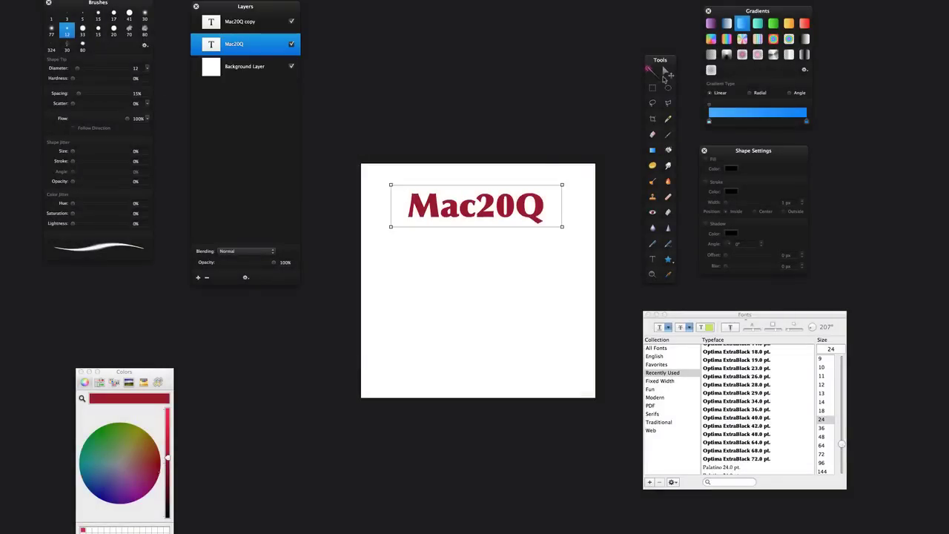
pyautogui.click(507, 227)
pyautogui.press('Down')
pyautogui.press('Down')
pyautogui.press('Down')
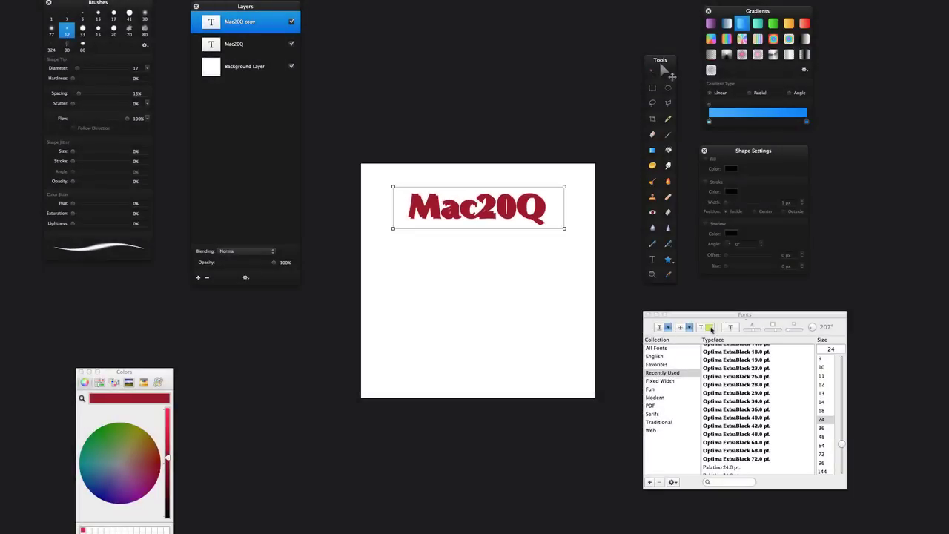
# Make the copy's text black and place it beneath the original Mac20Q layer
pyautogui.click(710, 329)
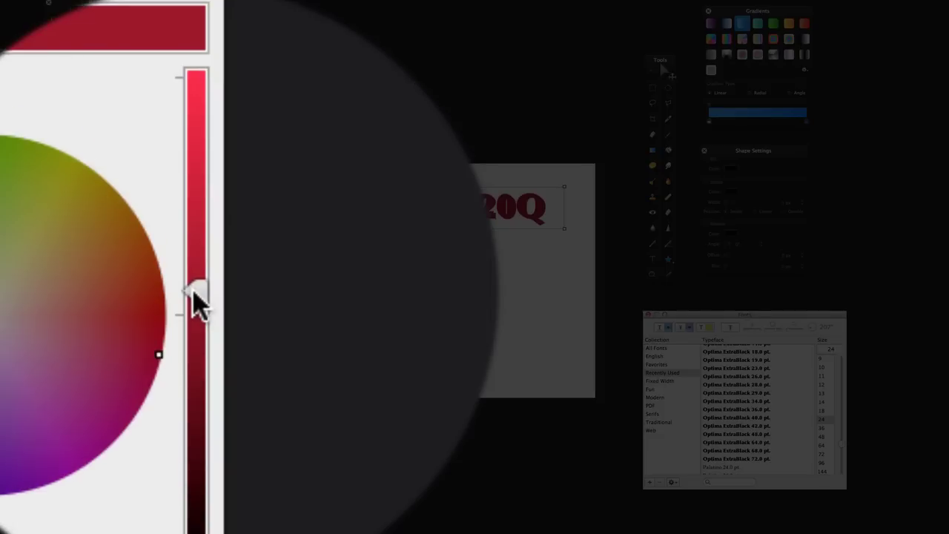
pyautogui.moveTo(196, 300); pyautogui.dragTo(197, 300)
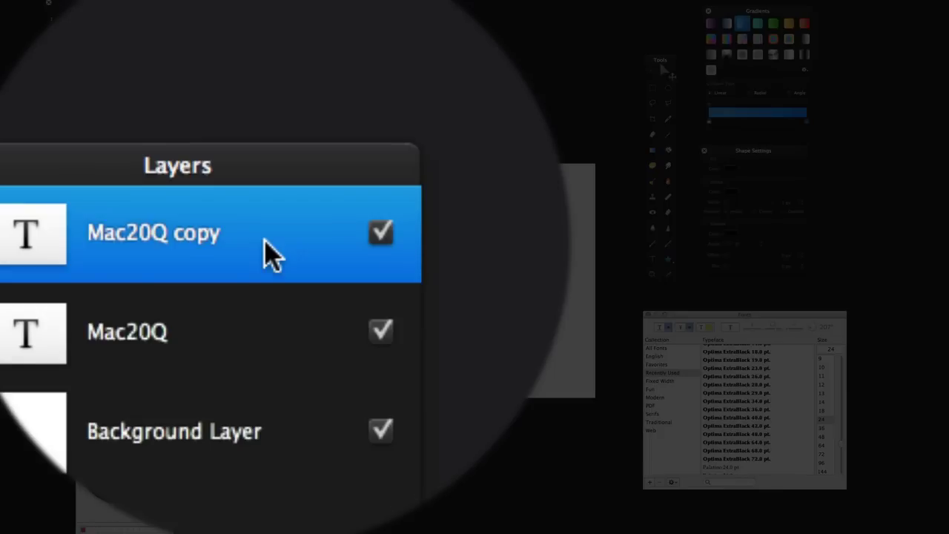
pyautogui.moveTo(273, 256); pyautogui.dragTo(251, 369)
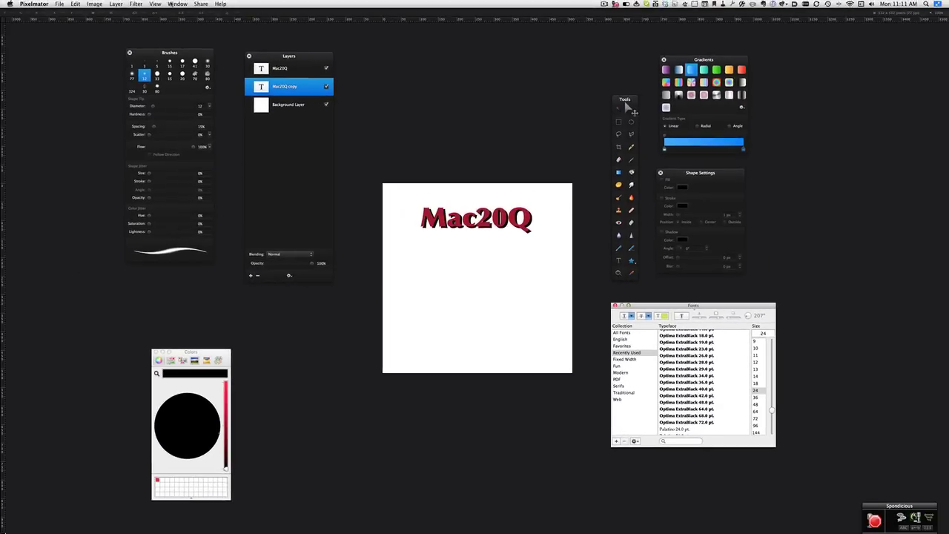
# Convert the Mac20Q copy text layer into pixels
pyautogui.click(136, 6)
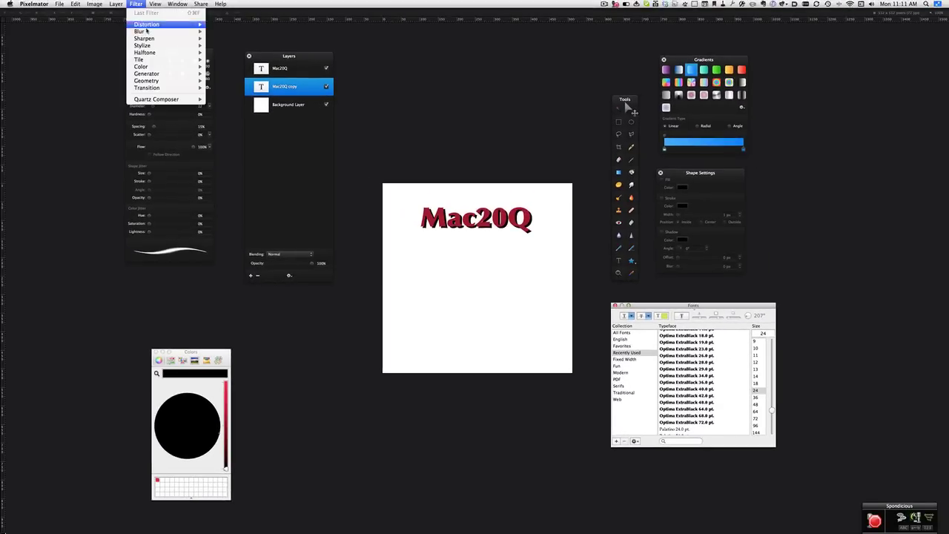
pyautogui.moveTo(149, 31)
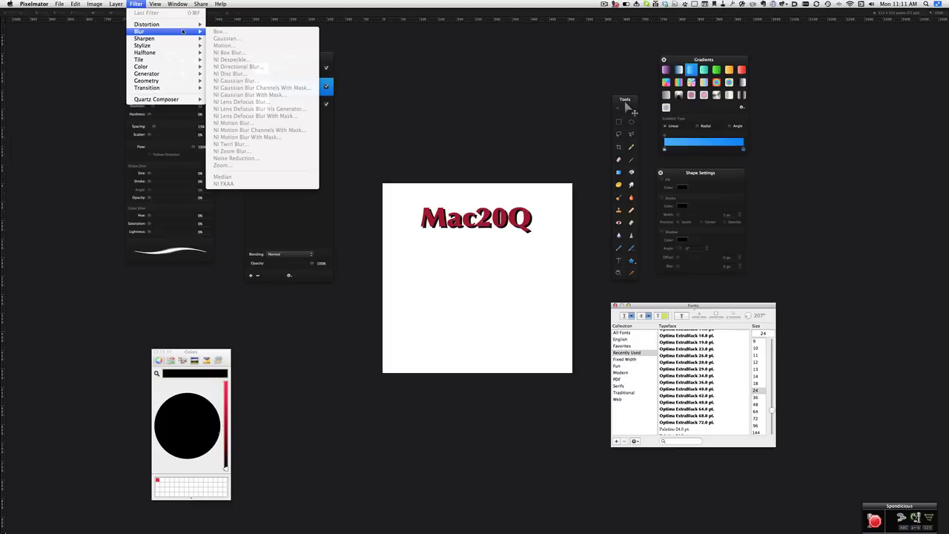
pyautogui.click(408, 64)
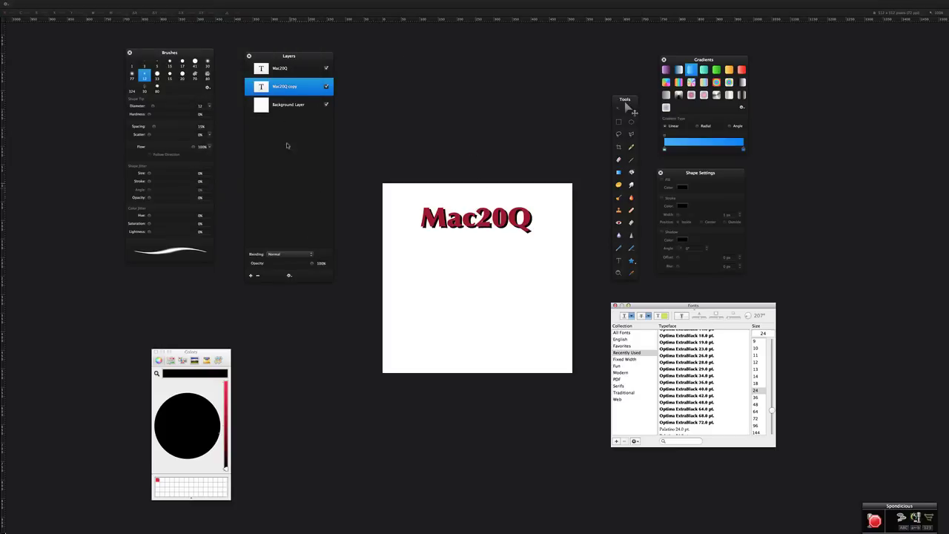
pyautogui.rightClick(282, 87)
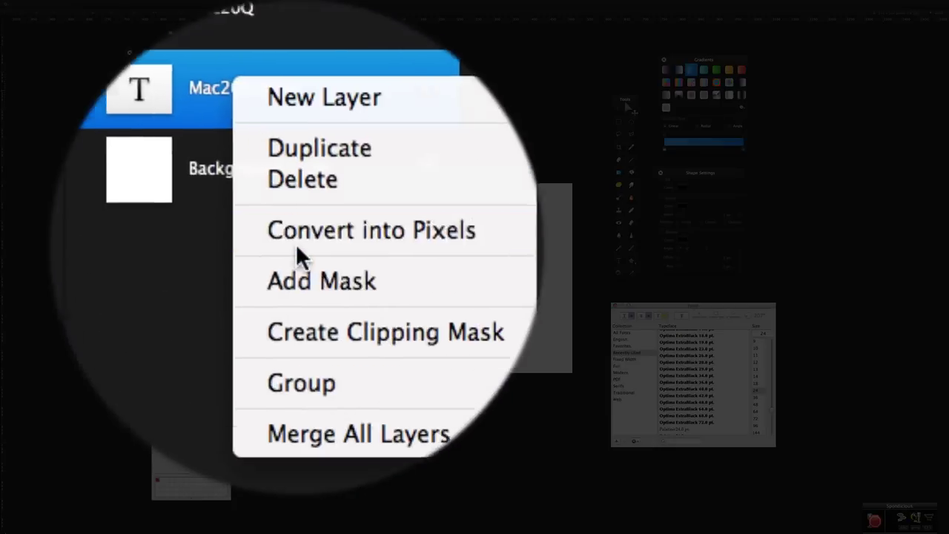
pyautogui.click(300, 244)
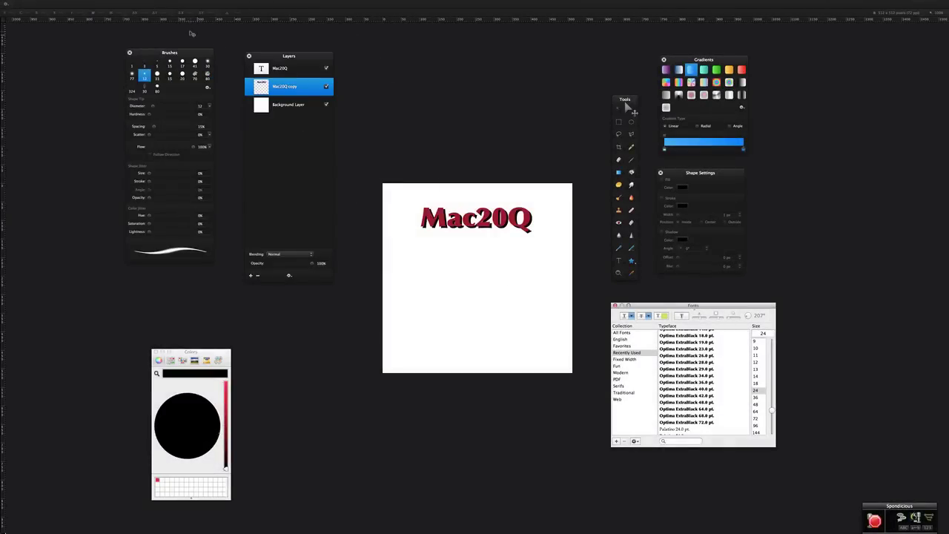
# Blur the black copy with a Gaussian Blur at a lowered radius
pyautogui.click(136, 4)
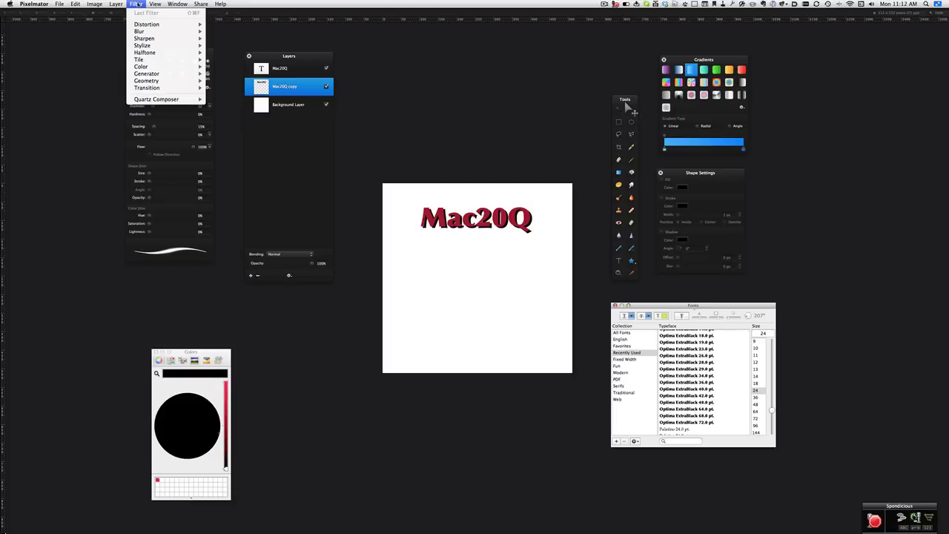
pyautogui.moveTo(163, 67)
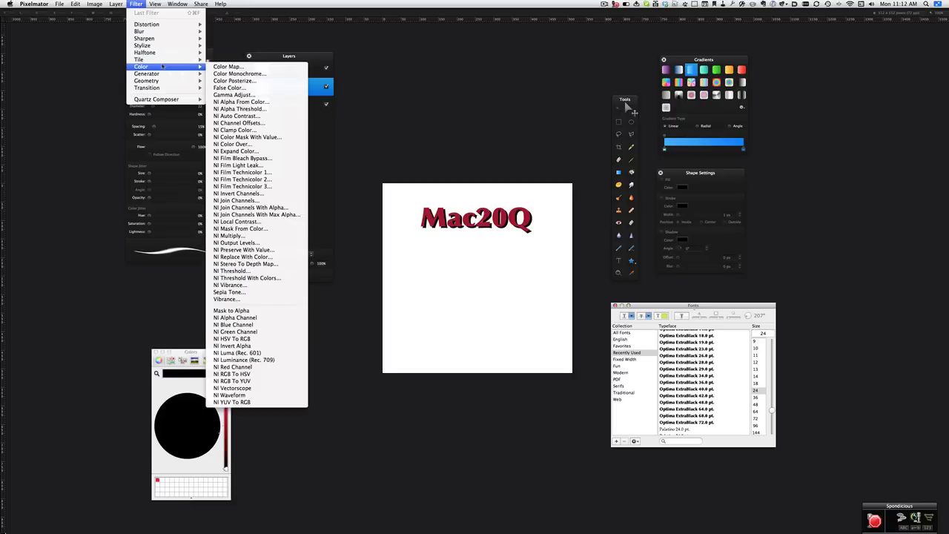
pyautogui.moveTo(164, 33)
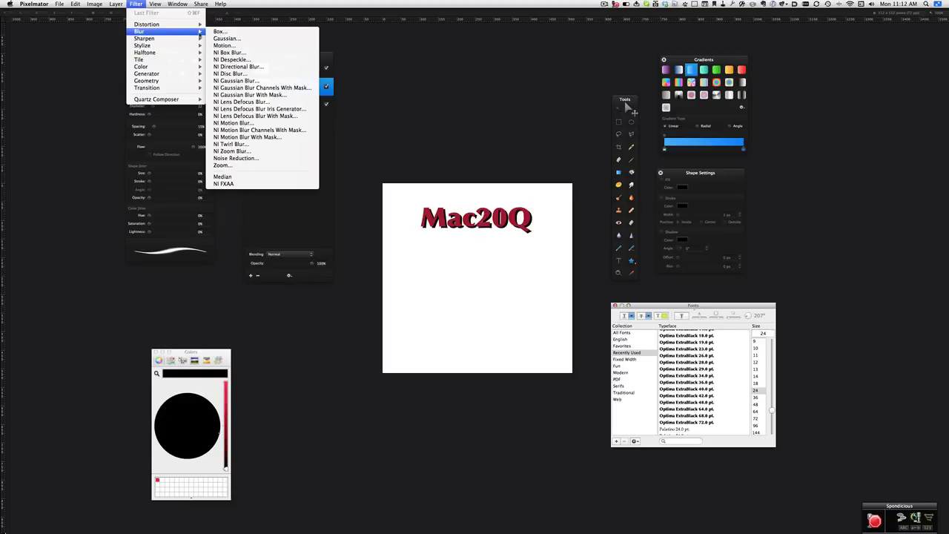
pyautogui.click(227, 38)
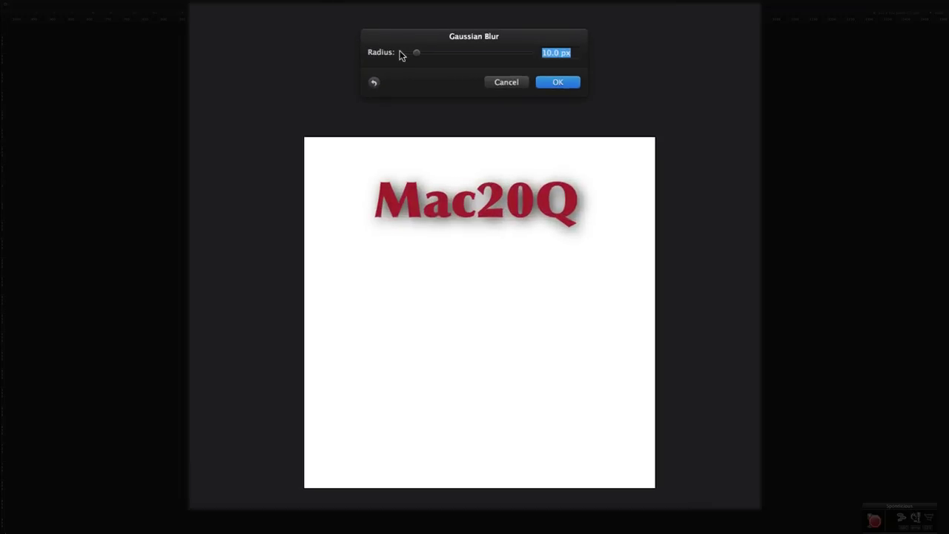
pyautogui.moveTo(414, 54); pyautogui.dragTo(410, 54)
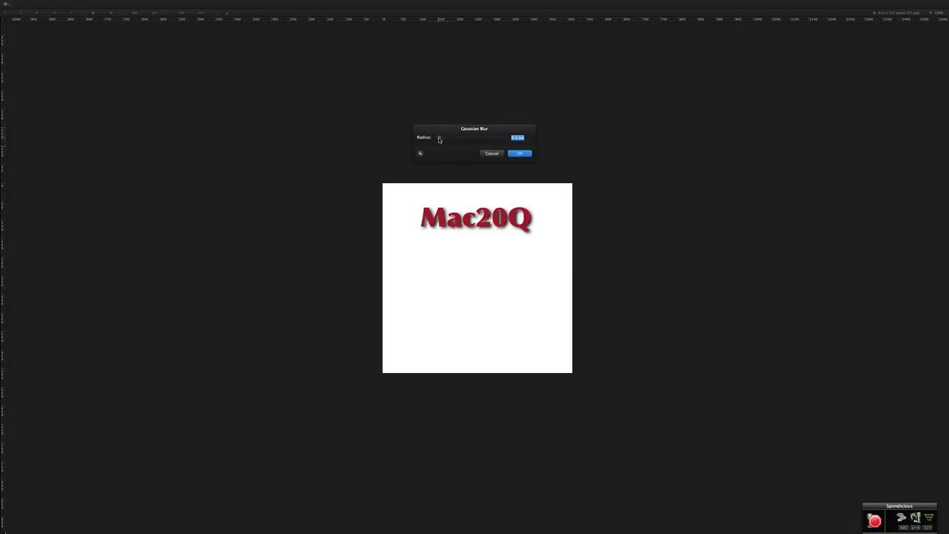
pyautogui.click(518, 153)
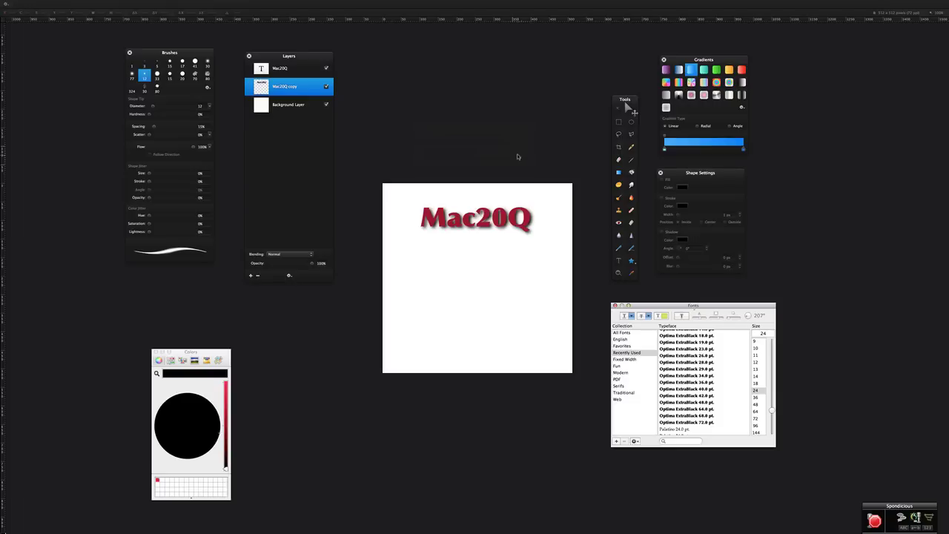
# Delete the Mac20Q copy shadow layer and select the Mac20Q text
pyautogui.rightClick(292, 88)
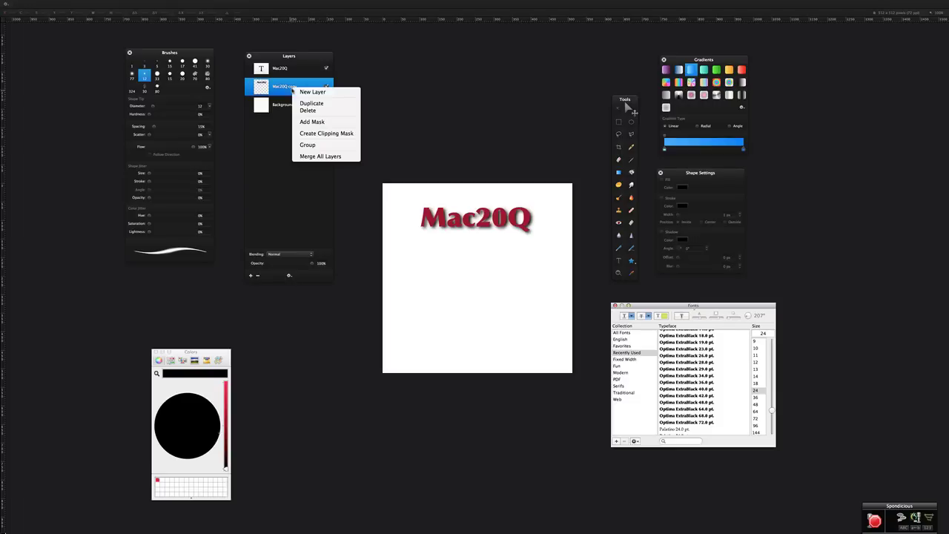
pyautogui.click(326, 110)
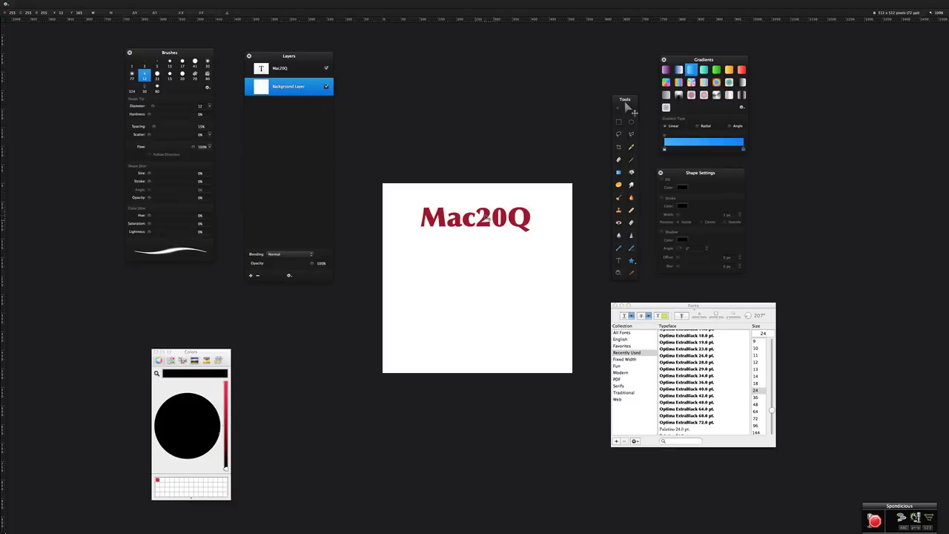
pyautogui.click(487, 218)
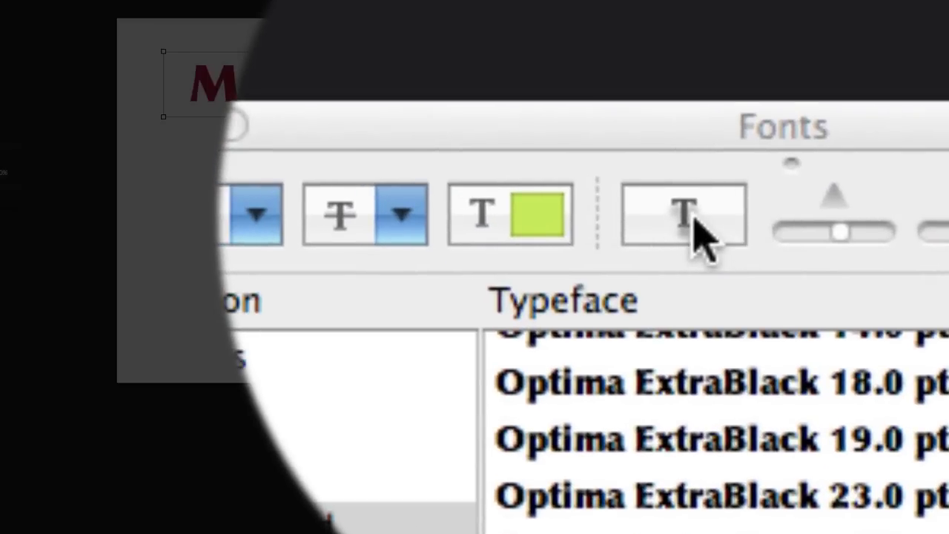
# Enable a text shadow angled at 292°, increasing its opacity and blur
pyautogui.click(692, 274)
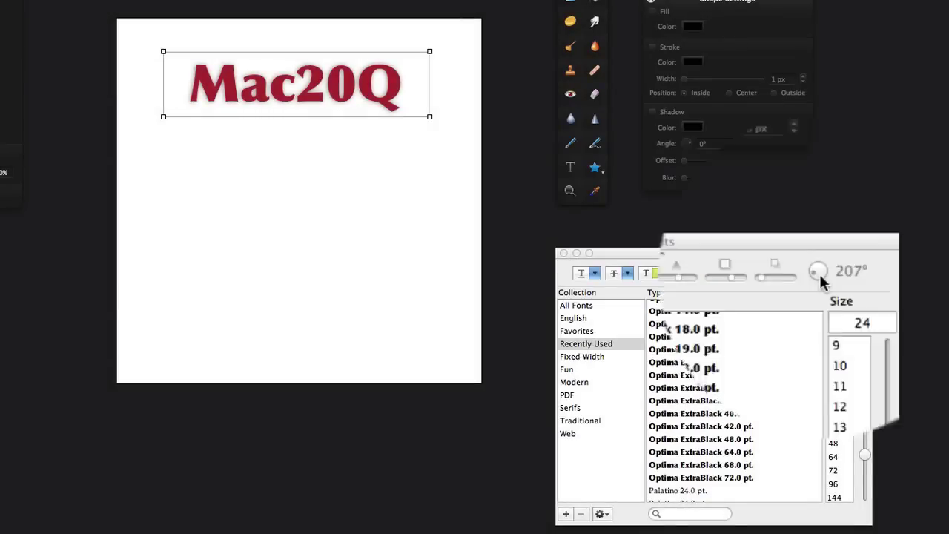
pyautogui.click(819, 274)
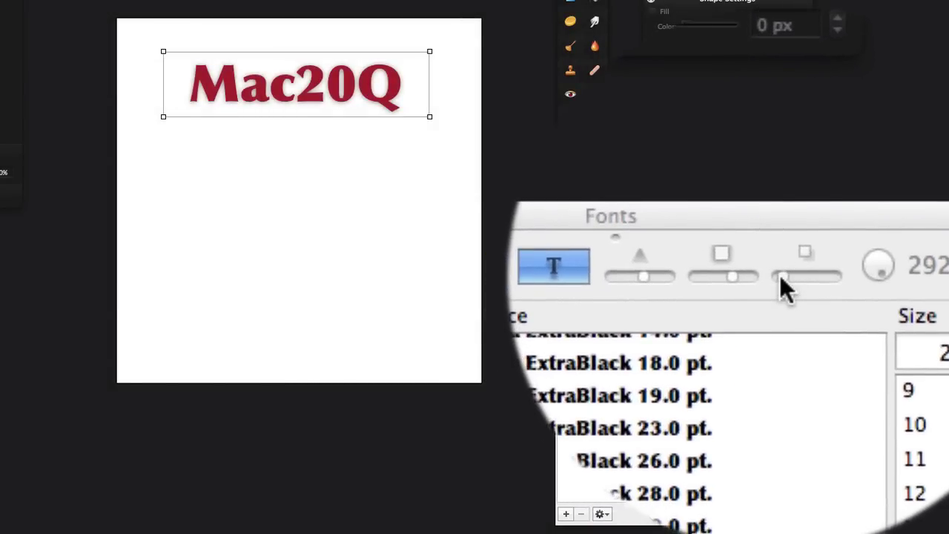
pyautogui.moveTo(779, 275); pyautogui.dragTo(785, 275)
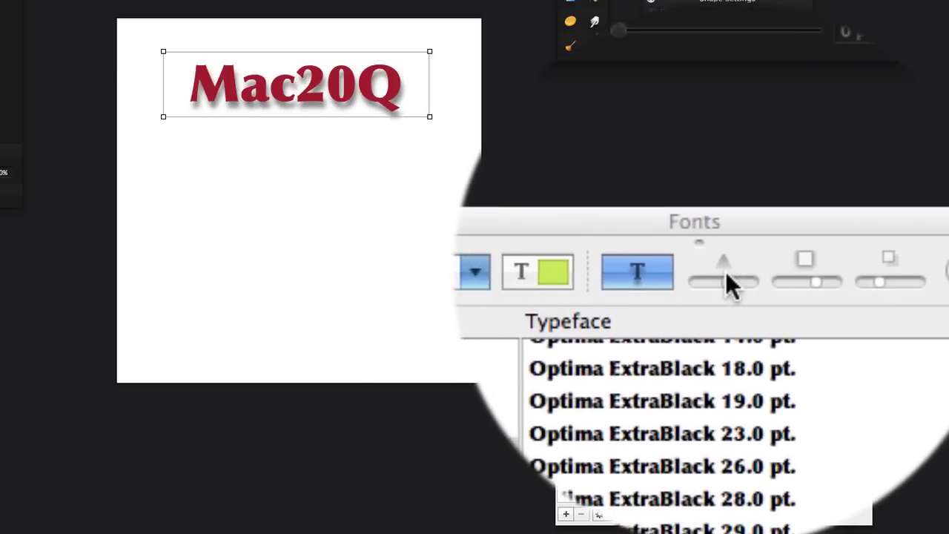
pyautogui.moveTo(726, 276); pyautogui.dragTo(738, 275)
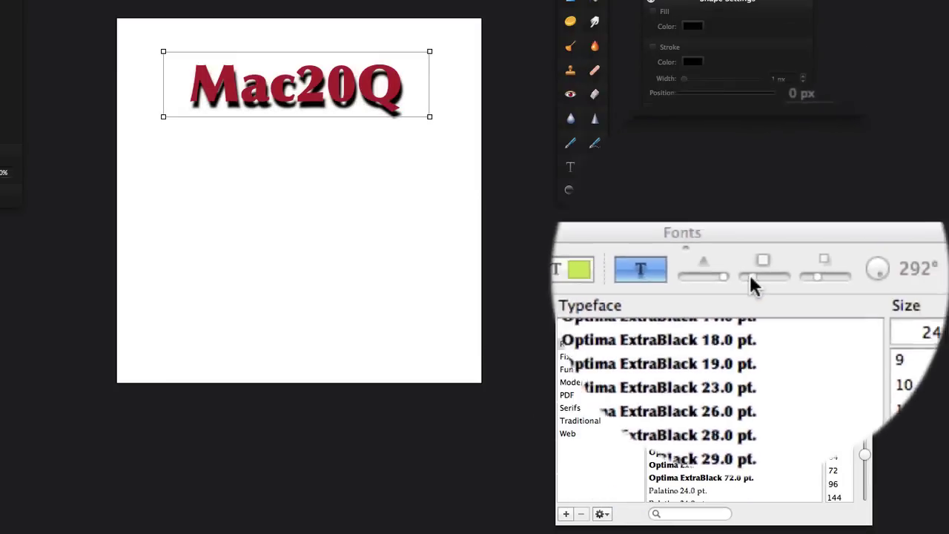
pyautogui.moveTo(735, 278); pyautogui.dragTo(758, 276)
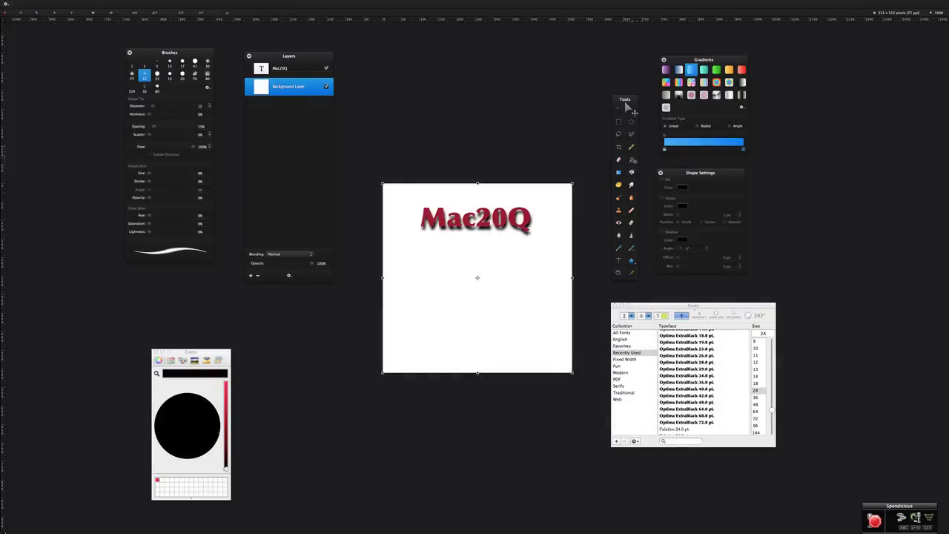
# Paint a blue wavy line under the Mac20Q text with the Brush tool
pyautogui.click(631, 160)
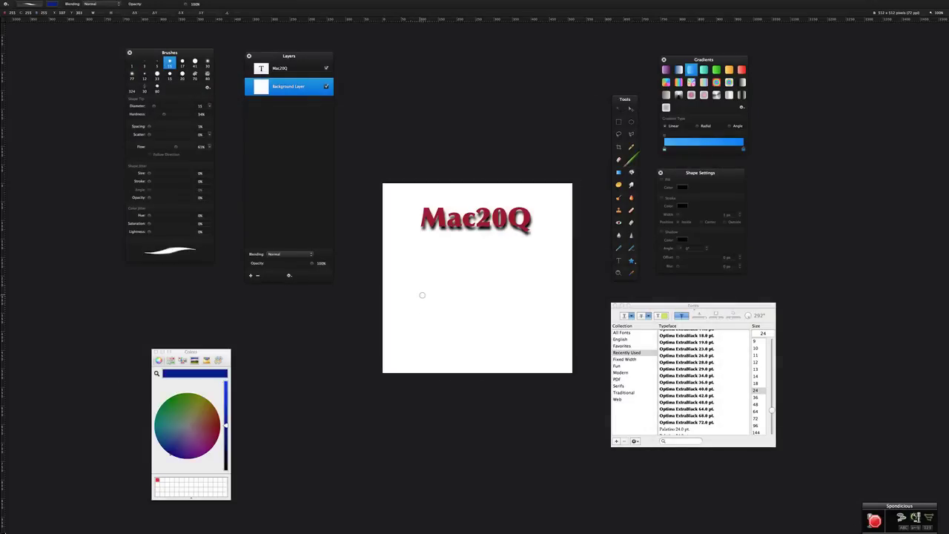
pyautogui.moveTo(419, 294)
pyautogui.mouseDown()
pyautogui.moveTo(445, 292)
pyautogui.moveTo(453, 306)
pyautogui.moveTo(469, 307)
pyautogui.moveTo(500, 275)
pyautogui.moveTo(524, 301)
pyautogui.mouseUp()
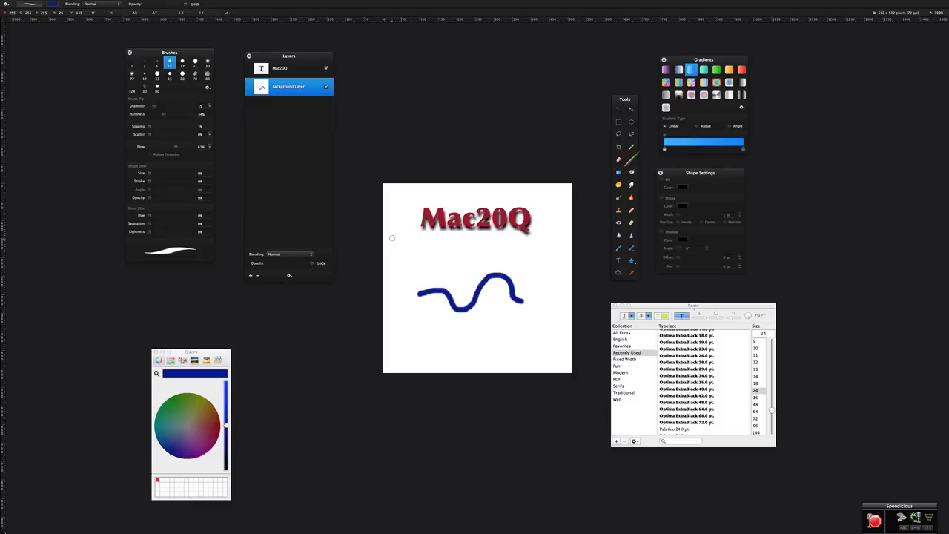
# Apply a Quartz Composer Drop Shadow to the blue stroke: radius 5, offsets -12.92 and -10.88
pyautogui.click(137, 3)
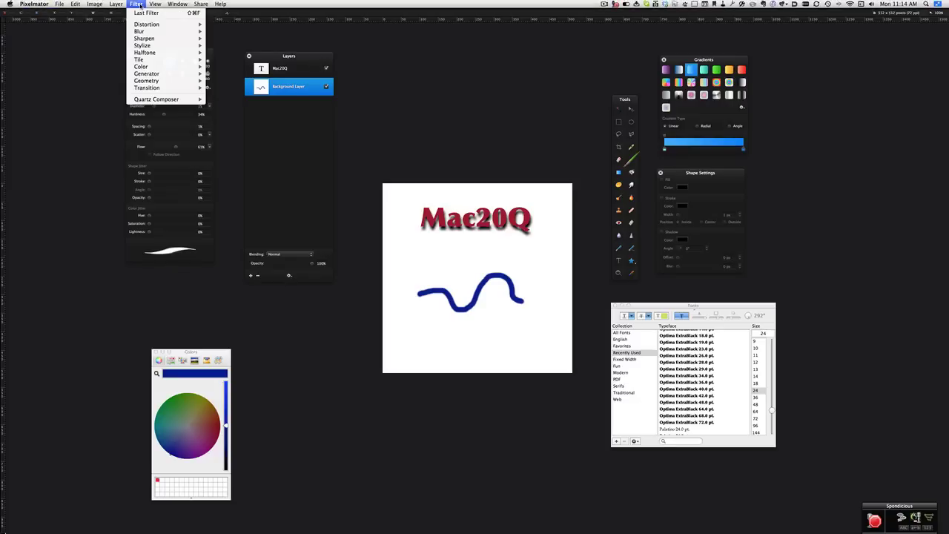
pyautogui.moveTo(152, 75)
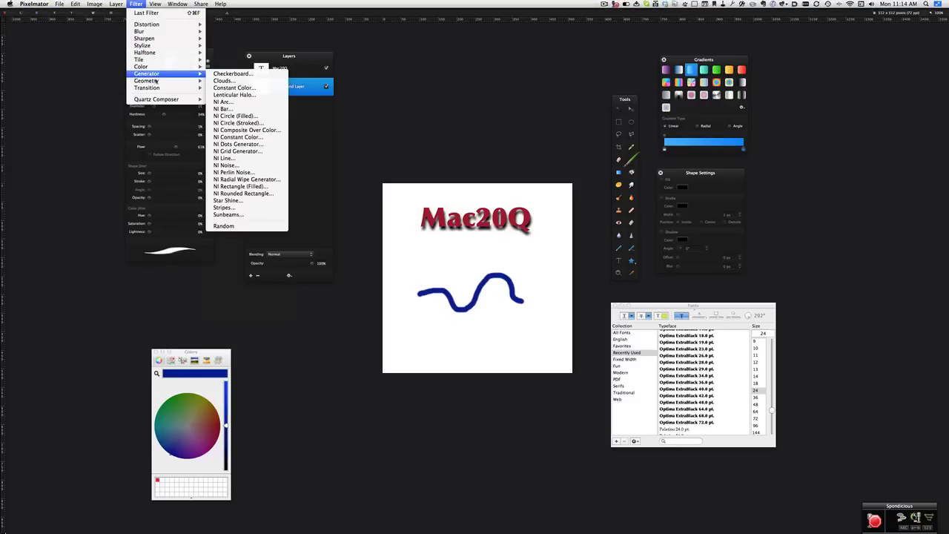
pyautogui.moveTo(174, 101)
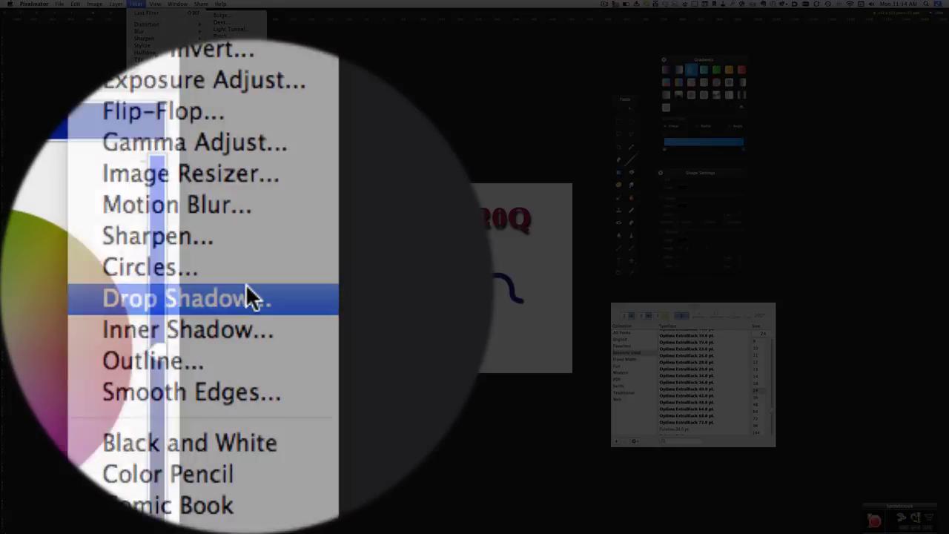
pyautogui.click(249, 298)
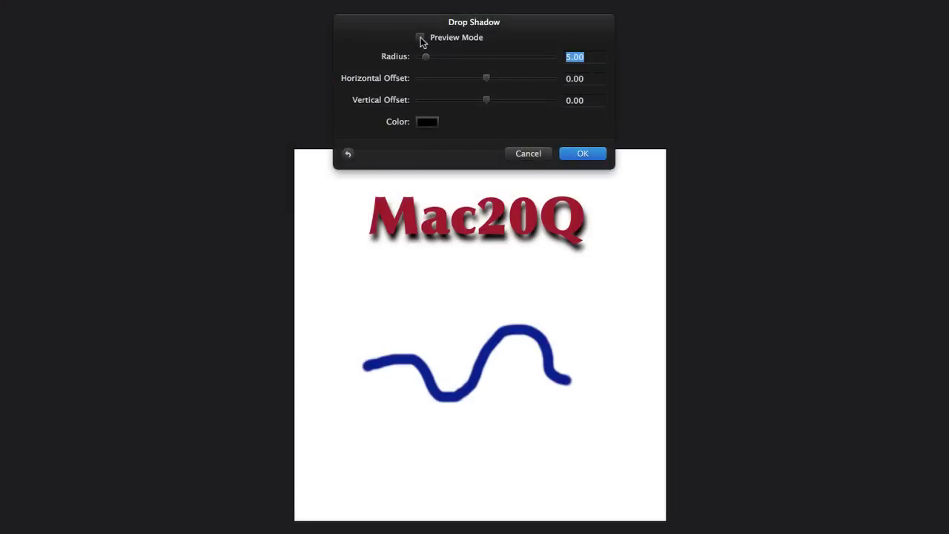
pyautogui.click(420, 38)
pyautogui.moveTo(487, 77); pyautogui.dragTo(470, 99)
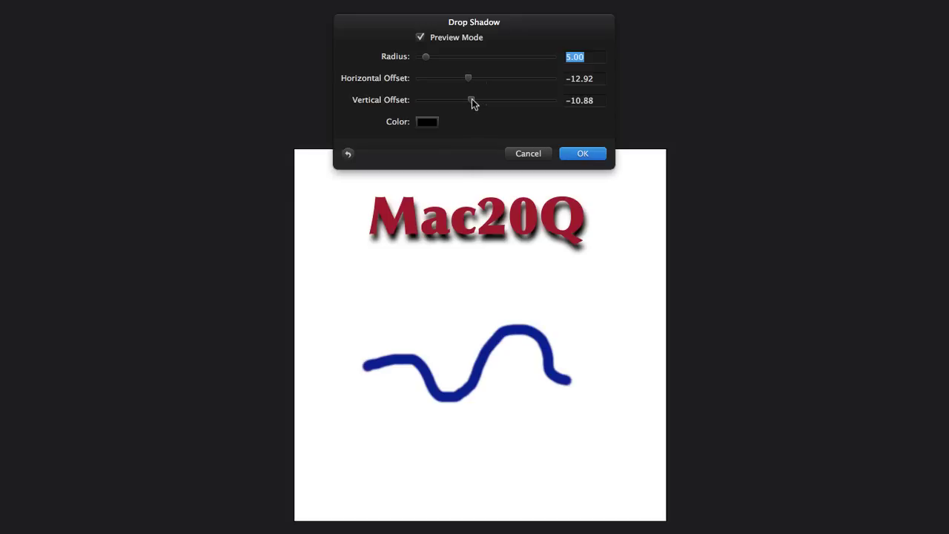
pyautogui.click(580, 154)
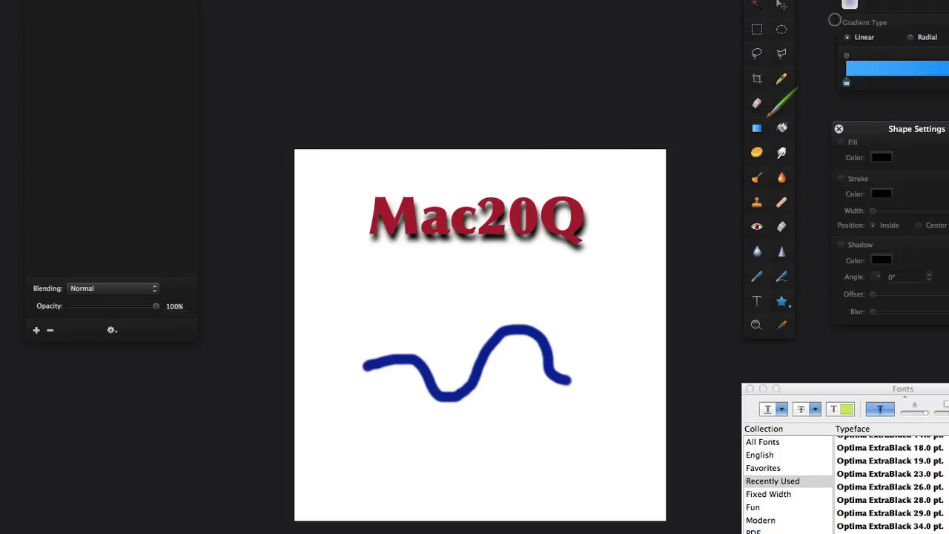
# Scale the white layer to about 93% and add a Drop Shadow with offsets 10.31 and 12.91
pyautogui.click(783, 7)
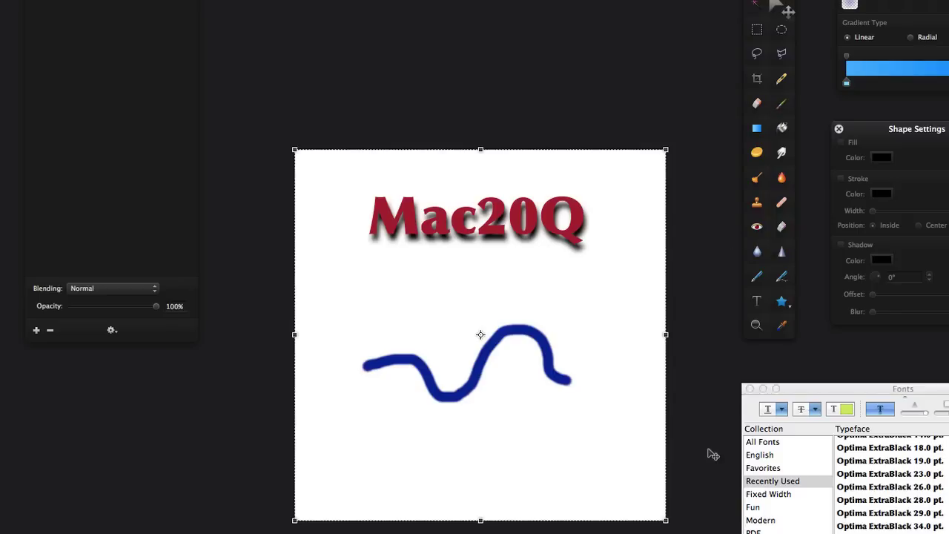
pyautogui.moveTo(665, 520); pyautogui.dragTo(627, 475)
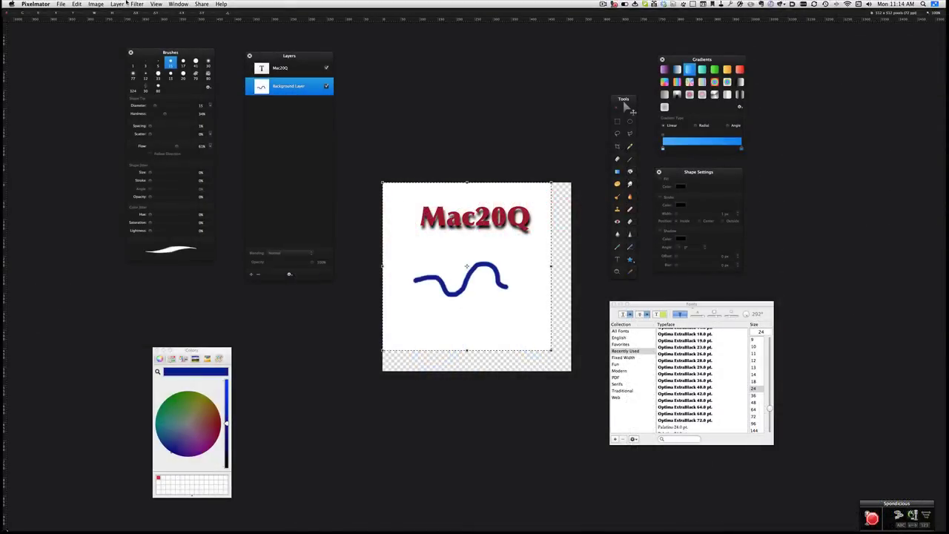
pyautogui.click(137, 4)
pyautogui.moveTo(160, 91)
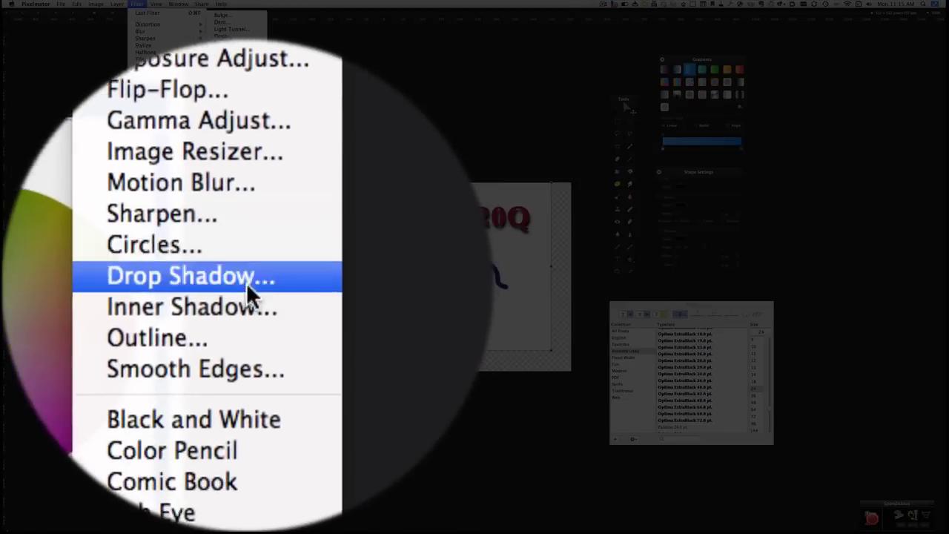
pyautogui.click(246, 283)
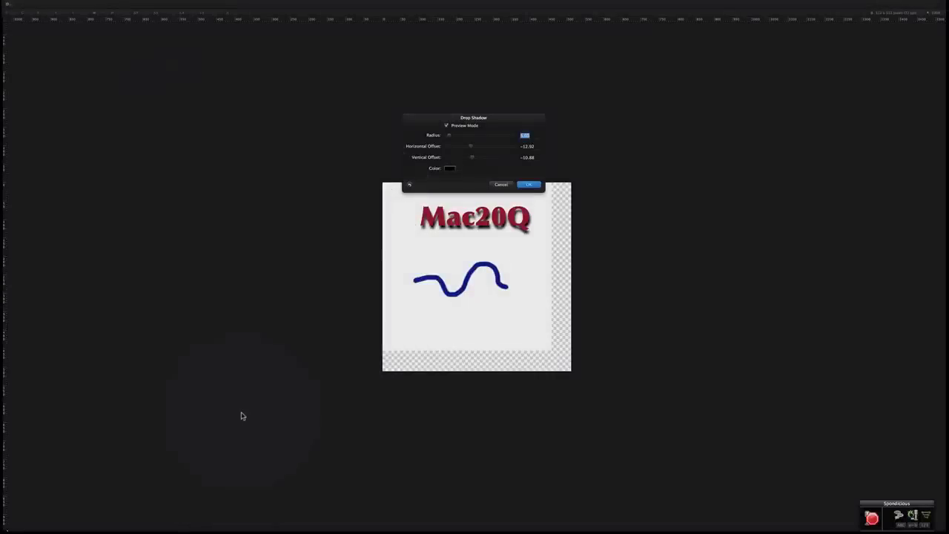
pyautogui.moveTo(485, 157); pyautogui.dragTo(487, 157)
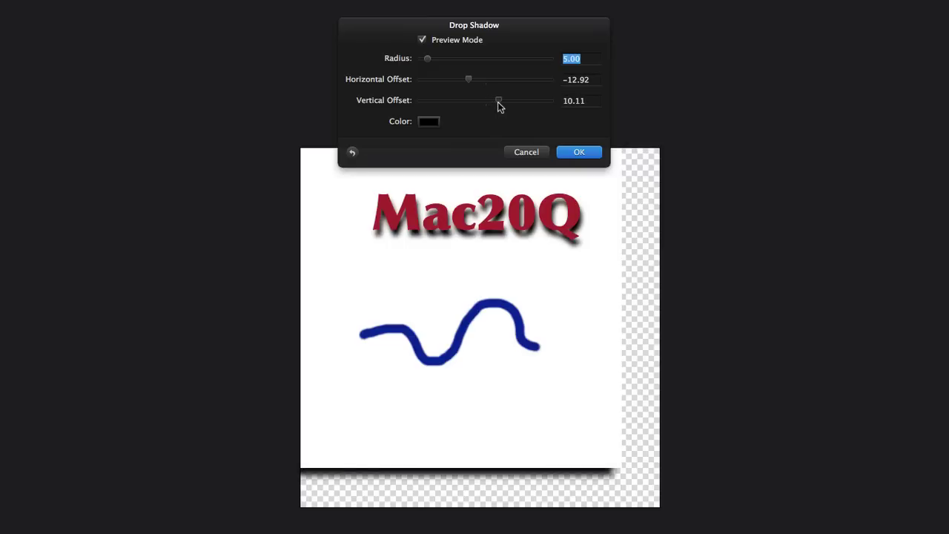
pyautogui.moveTo(499, 105); pyautogui.dragTo(500, 85)
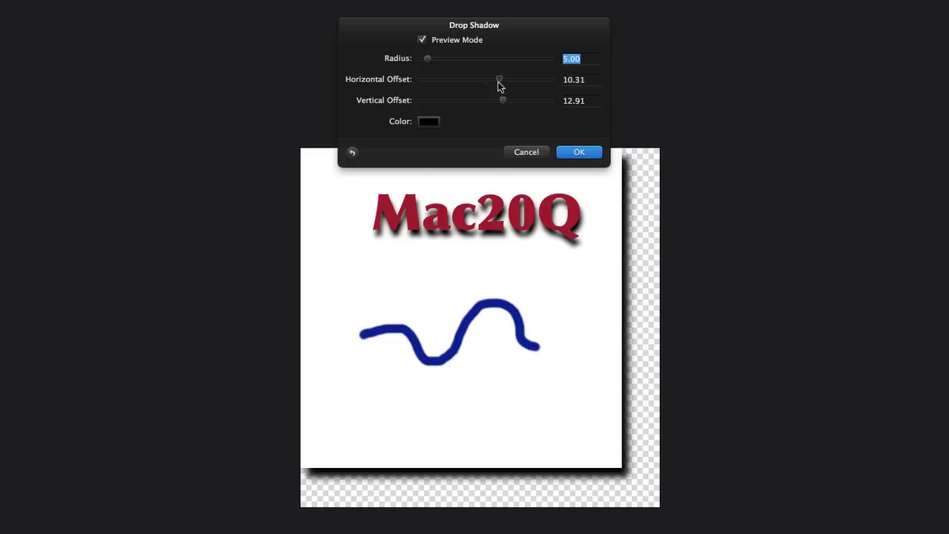
pyautogui.click(579, 152)
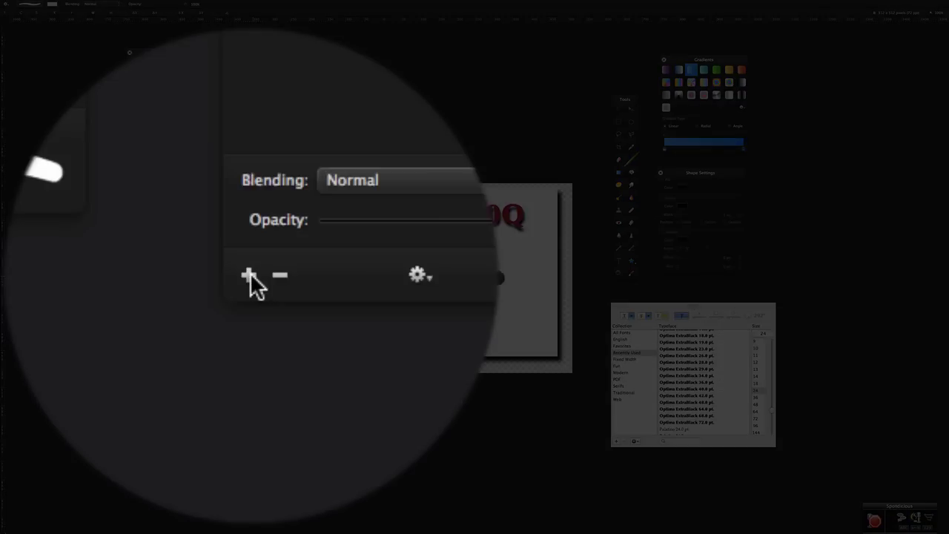
# Add a new top layer and paint a Midnight-blue wave under the Mac20Q text
pyautogui.click(250, 274)
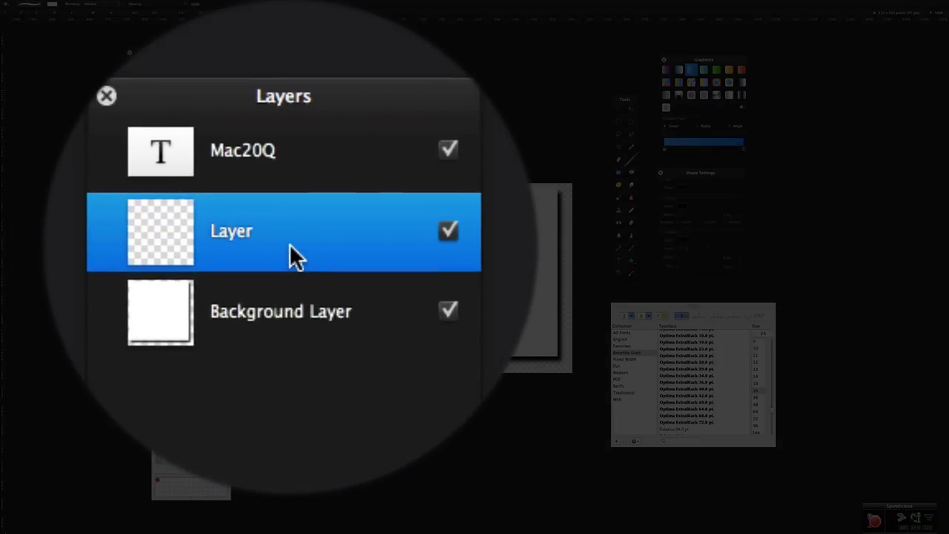
pyautogui.moveTo(290, 256); pyautogui.dragTo(289, 223)
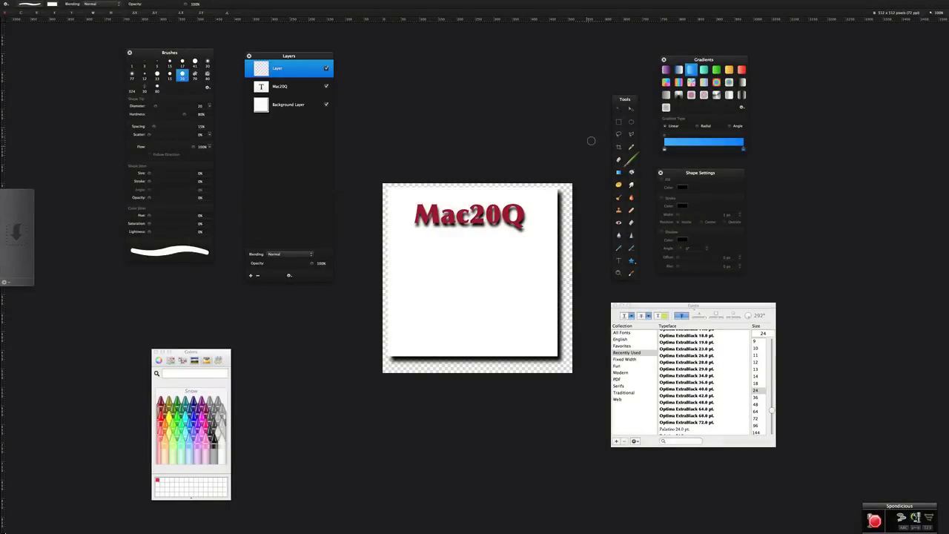
pyautogui.click(193, 401)
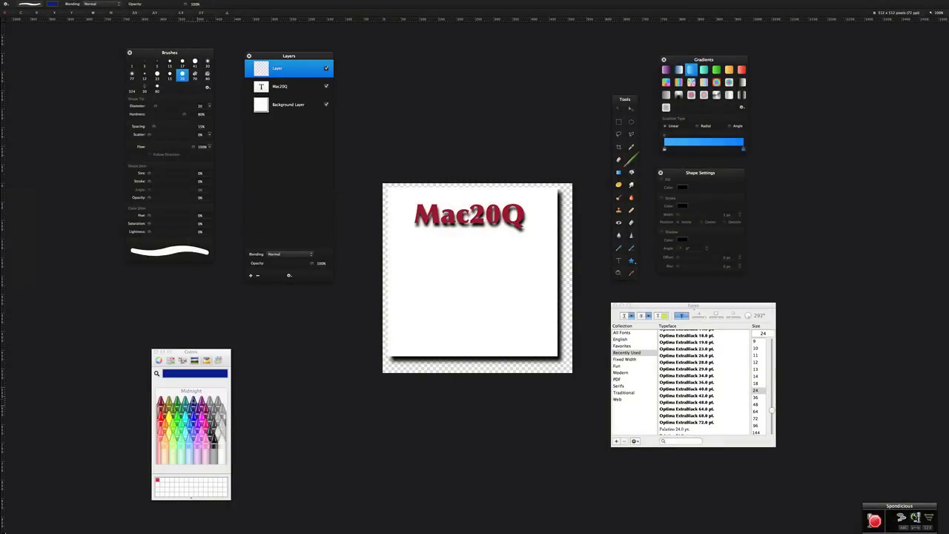
pyautogui.moveTo(413, 272)
pyautogui.mouseDown()
pyautogui.moveTo(447, 254)
pyautogui.moveTo(466, 254)
pyautogui.moveTo(483, 286)
pyautogui.moveTo(525, 254)
pyautogui.mouseUp()
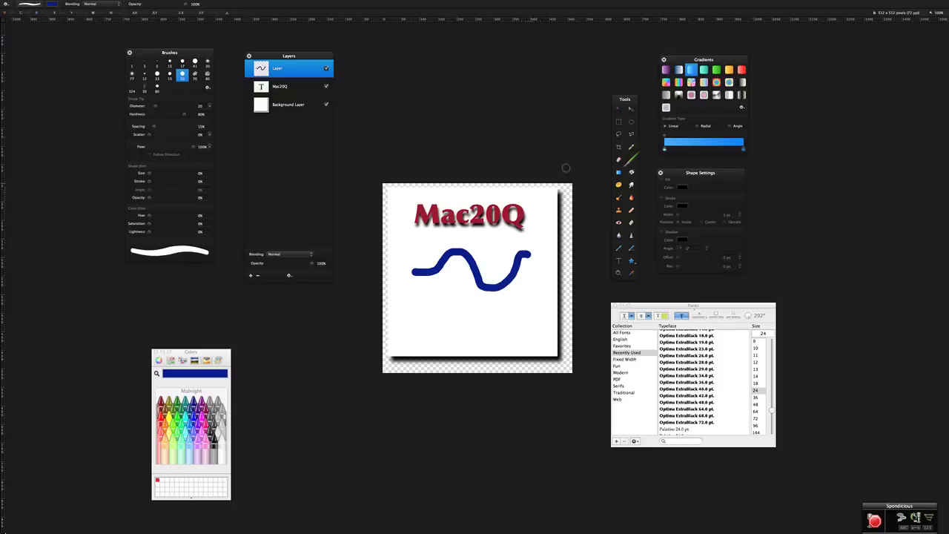
# Give the wave a dark blue Drop Shadow with radius 8 and offsets 10.31, 12.91
pyautogui.click(137, 4)
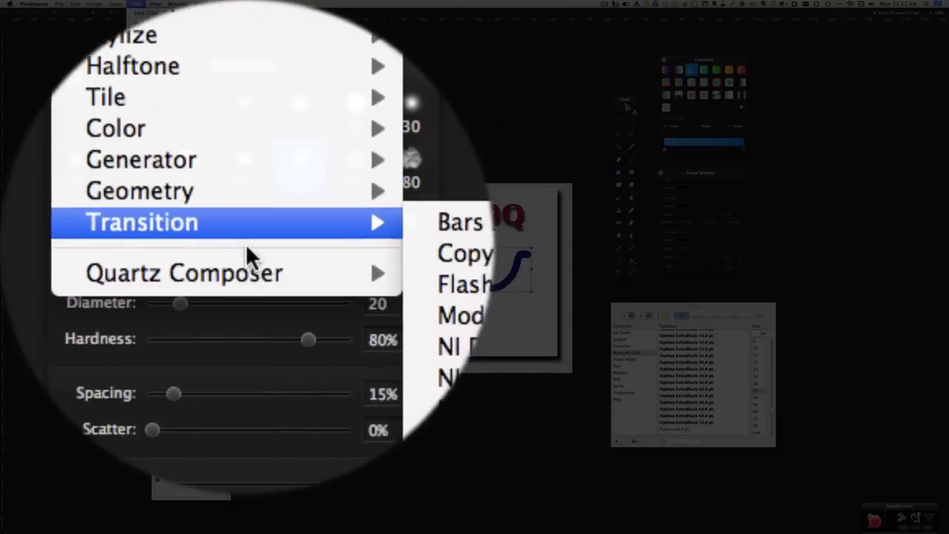
pyautogui.moveTo(245, 342)
pyautogui.scroll(-10, 247, 290)
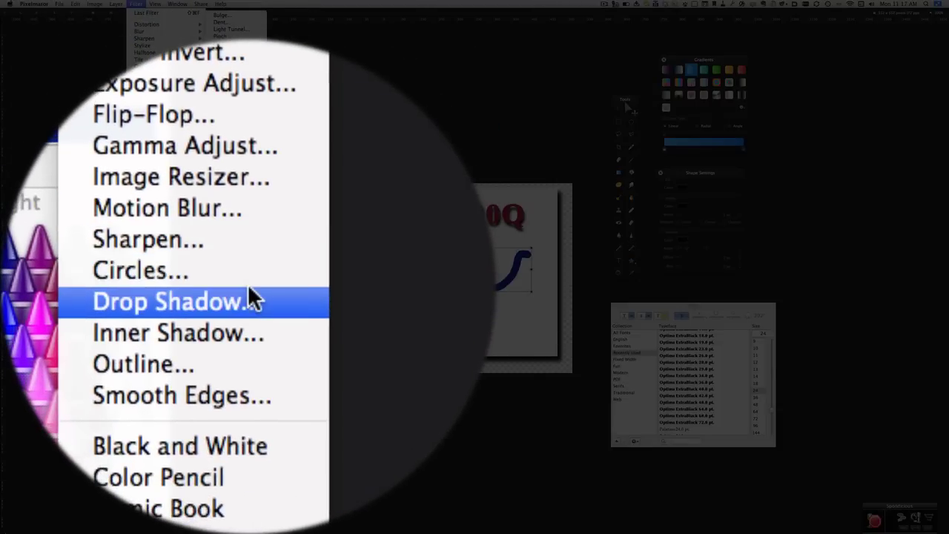
pyautogui.click(250, 297)
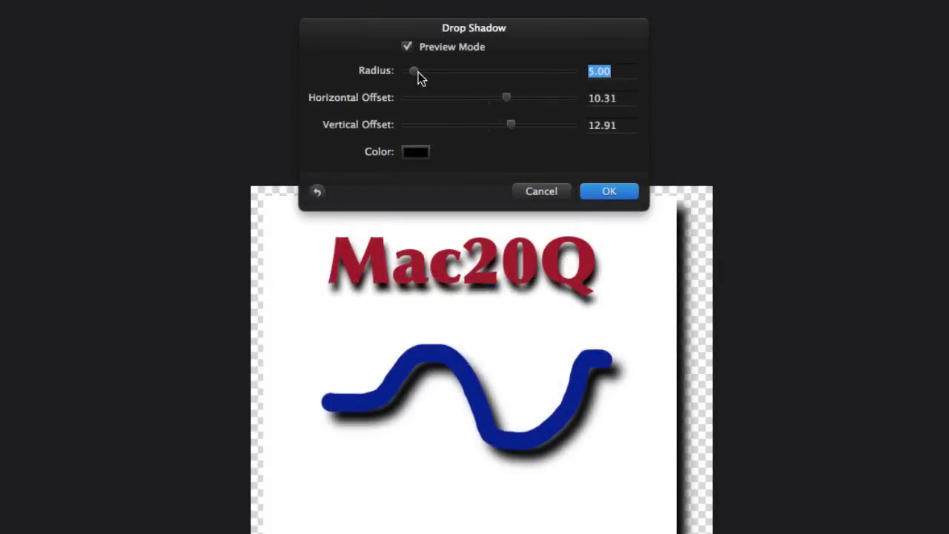
pyautogui.moveTo(414, 74); pyautogui.dragTo(419, 77)
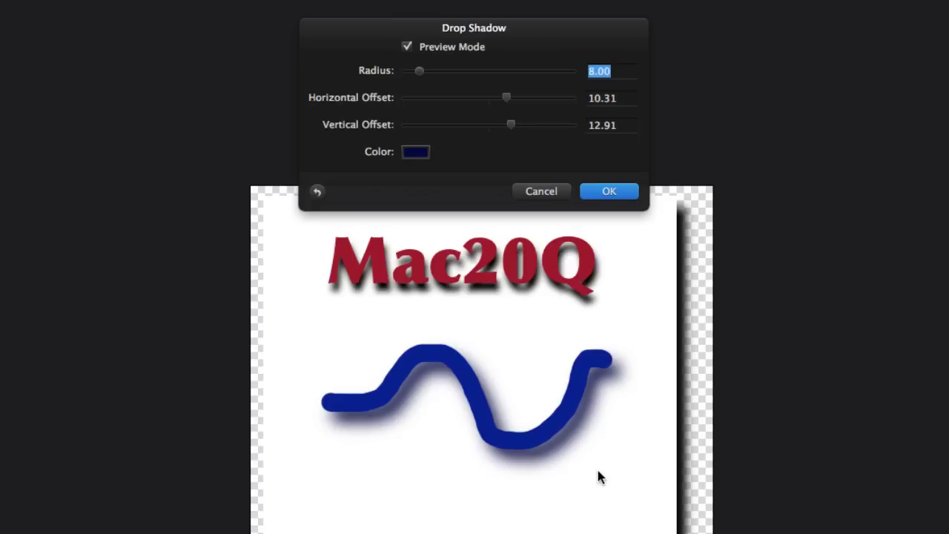
pyautogui.click(601, 192)
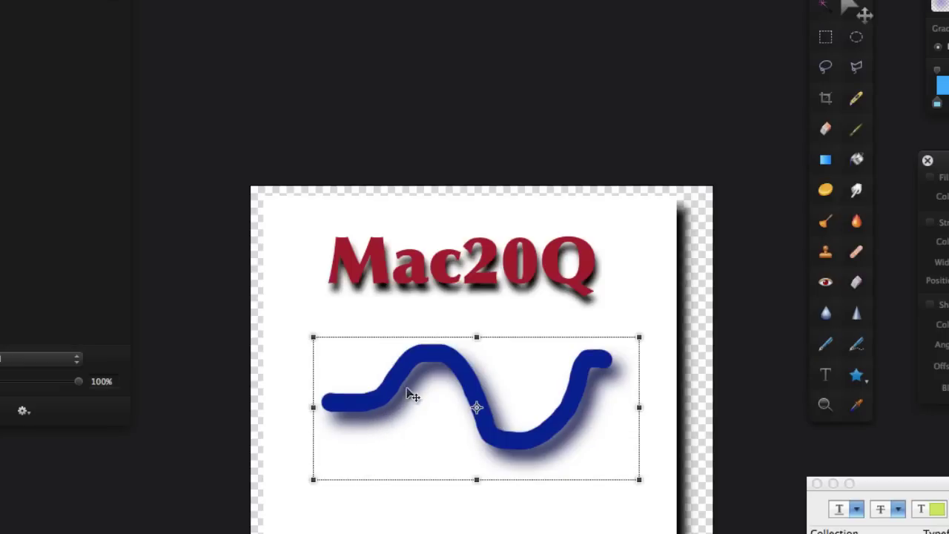
# Create Layer 2 with Shift+Cmd+N and paint a dark red zigzag beneath the blue wave
pyautogui.click(481, 412)
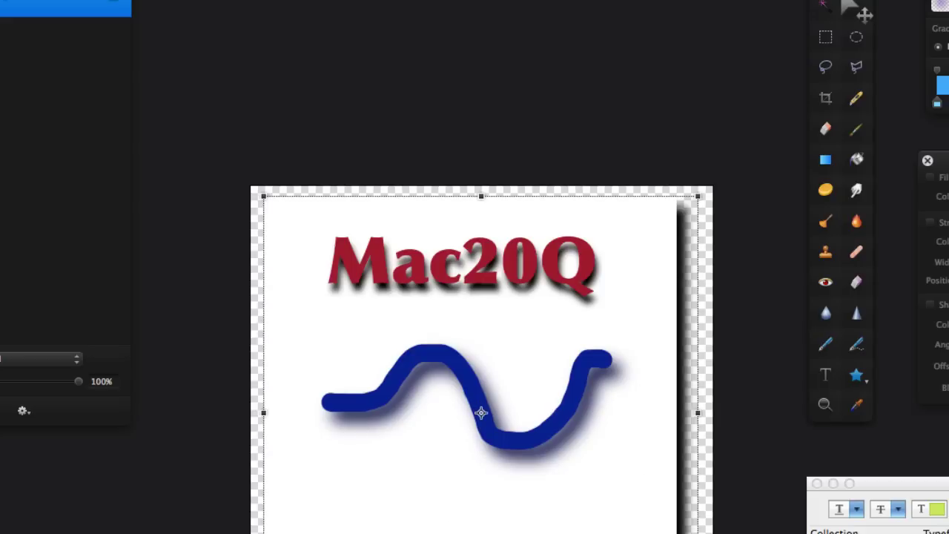
pyautogui.press('super+shift+n')
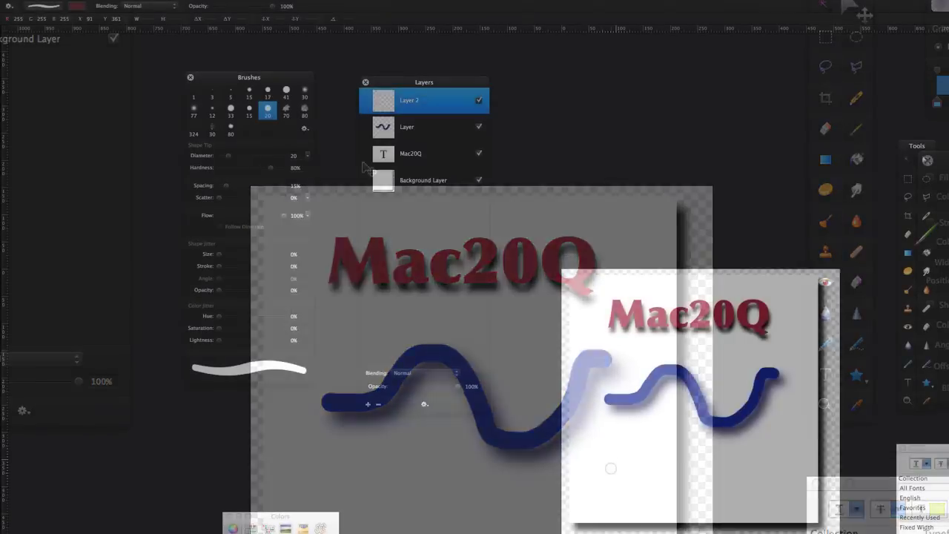
pyautogui.moveTo(611, 479)
pyautogui.mouseDown()
pyautogui.moveTo(633, 451)
pyautogui.moveTo(660, 482)
pyautogui.moveTo(687, 457)
pyautogui.moveTo(712, 477)
pyautogui.moveTo(749, 450)
pyautogui.mouseUp()
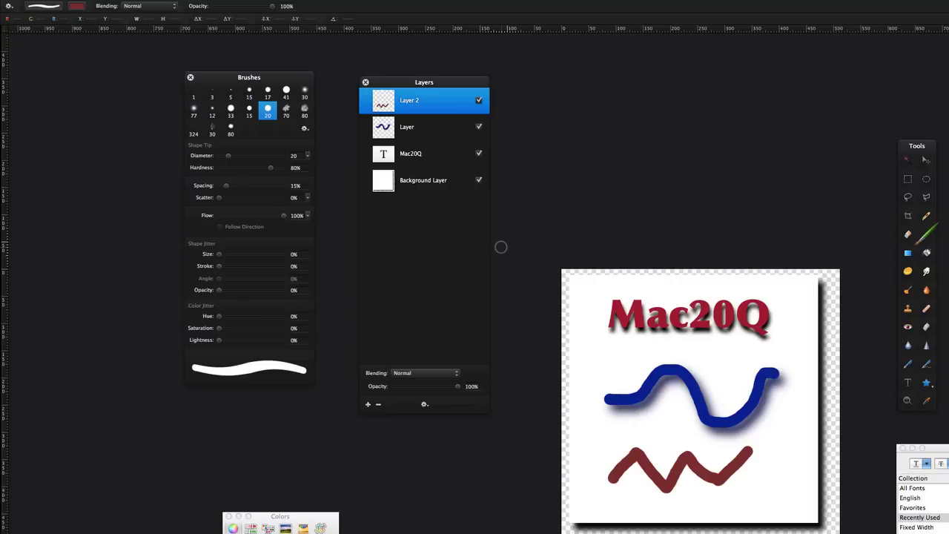
# Open the Stylize > NI Drop Shadow filter to preview a shadow under the red zigzag
pyautogui.moveTo(146, 4)
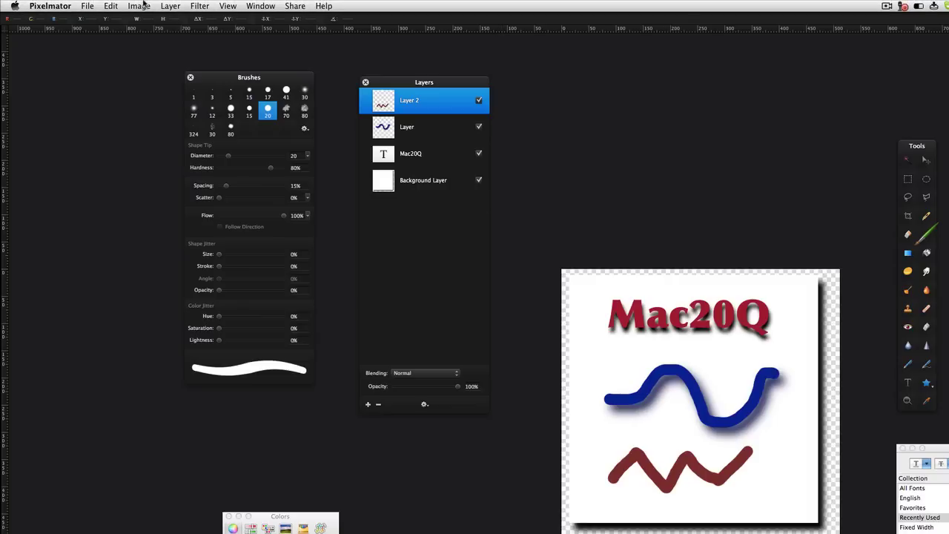
pyautogui.click(199, 6)
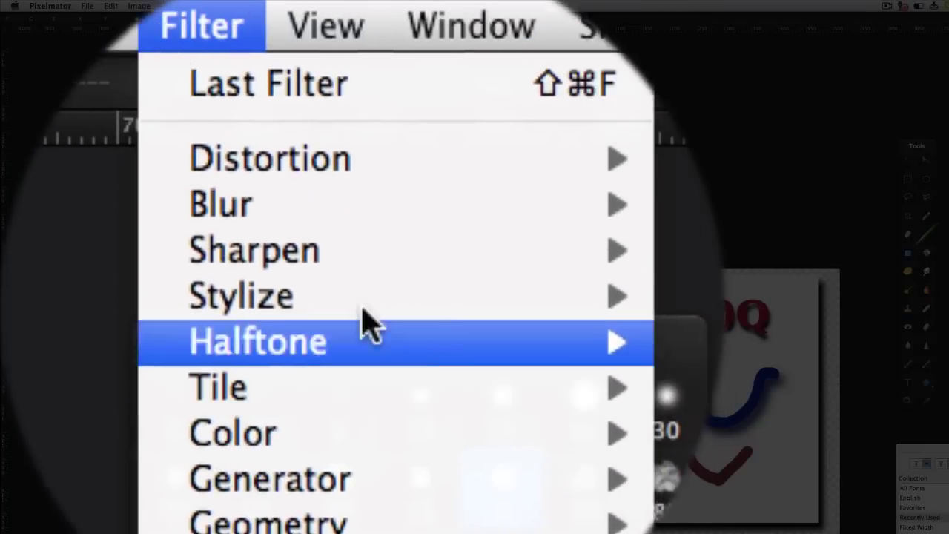
pyautogui.moveTo(369, 311)
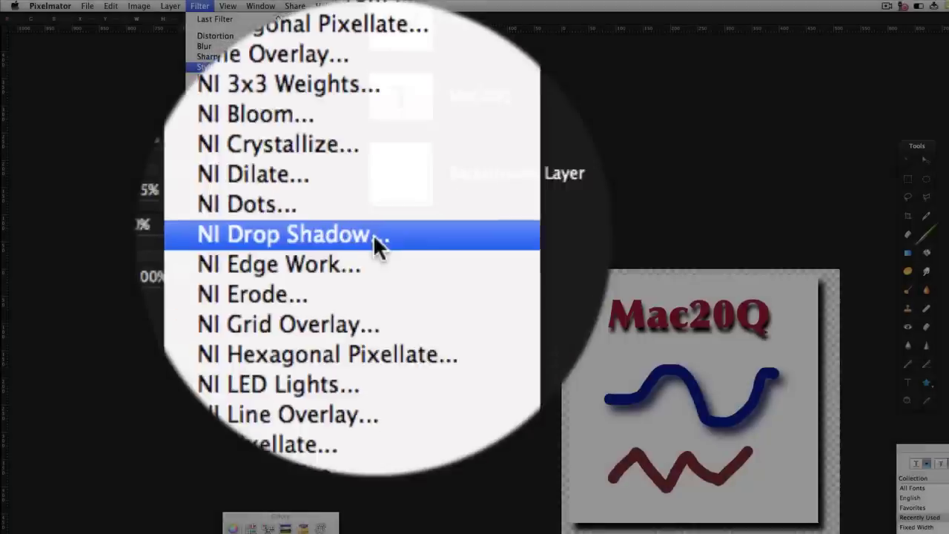
pyautogui.click(377, 238)
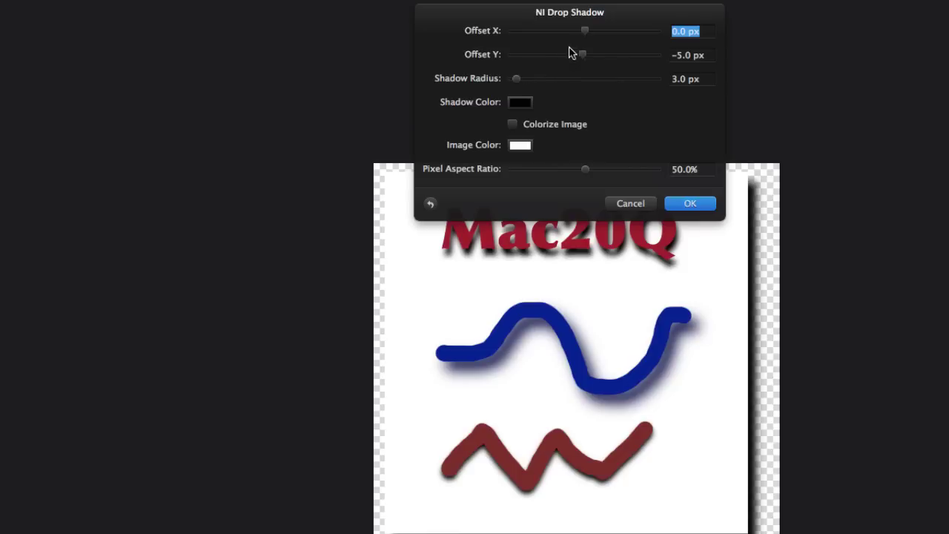
# In NI Drop Shadow, offset the zigzag's shadow 15 / -27.9 px with 6.7 px radius, and colorize it light blue
pyautogui.moveTo(586, 30)
pyautogui.mouseDown()
pyautogui.moveTo(591, 62)
pyautogui.moveTo(544, 58)
pyautogui.moveTo(574, 60)
pyautogui.mouseUp()
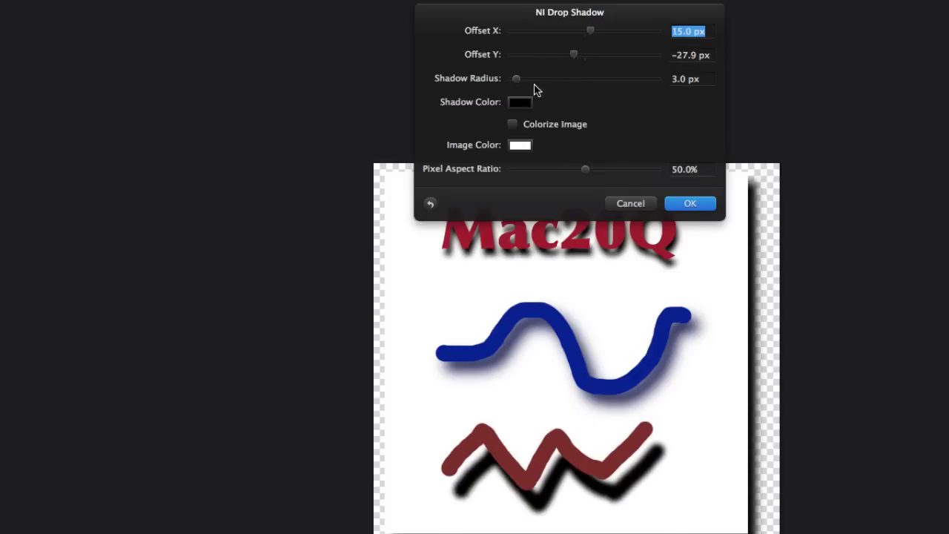
pyautogui.moveTo(517, 81); pyautogui.dragTo(522, 83)
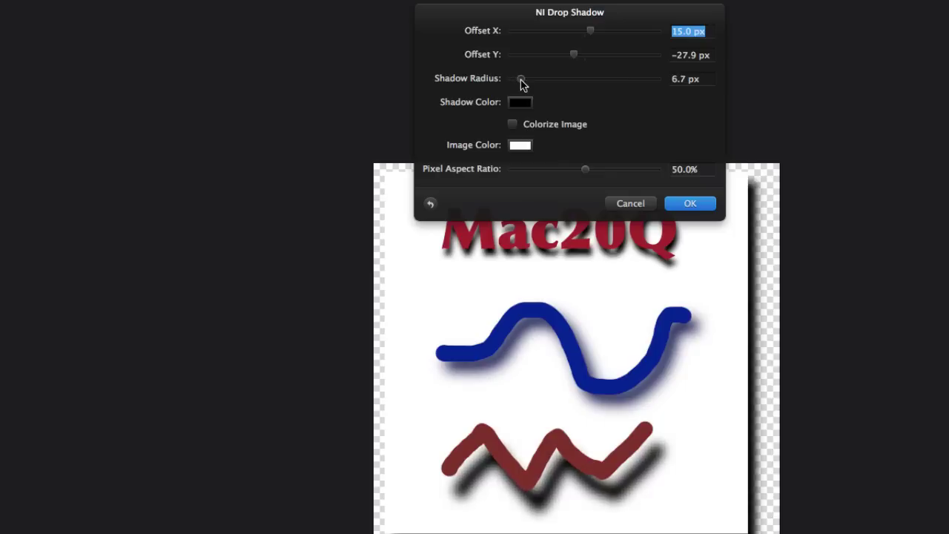
pyautogui.click(513, 125)
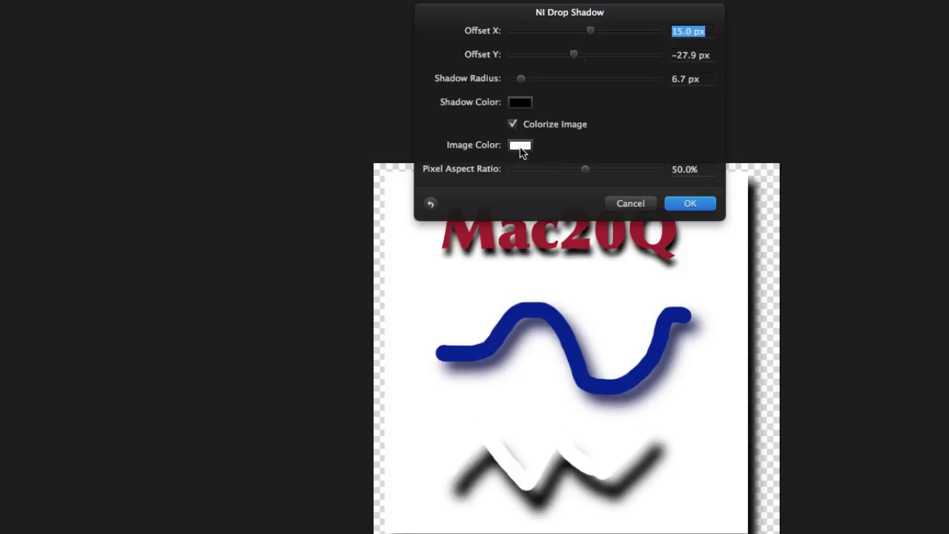
pyautogui.click(520, 147)
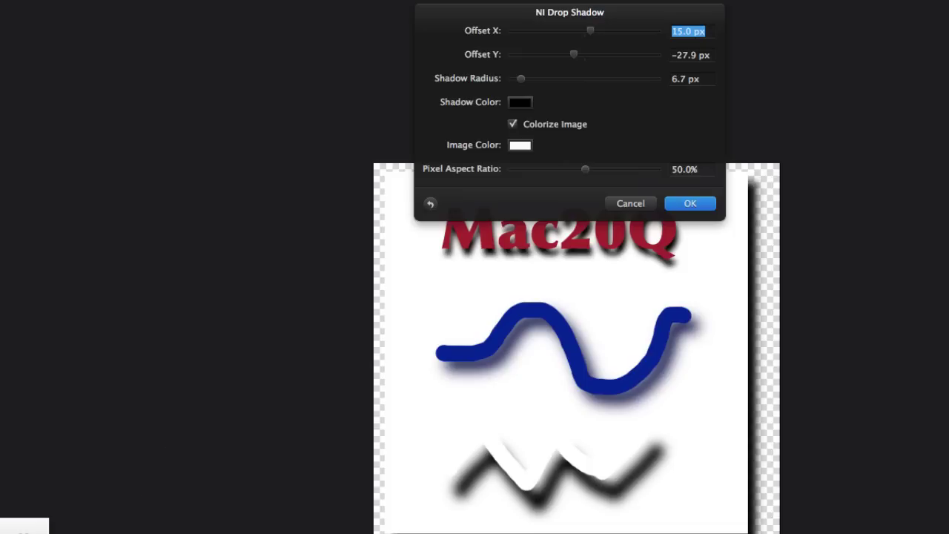
pyautogui.click(145, 531)
pyautogui.click(146, 531)
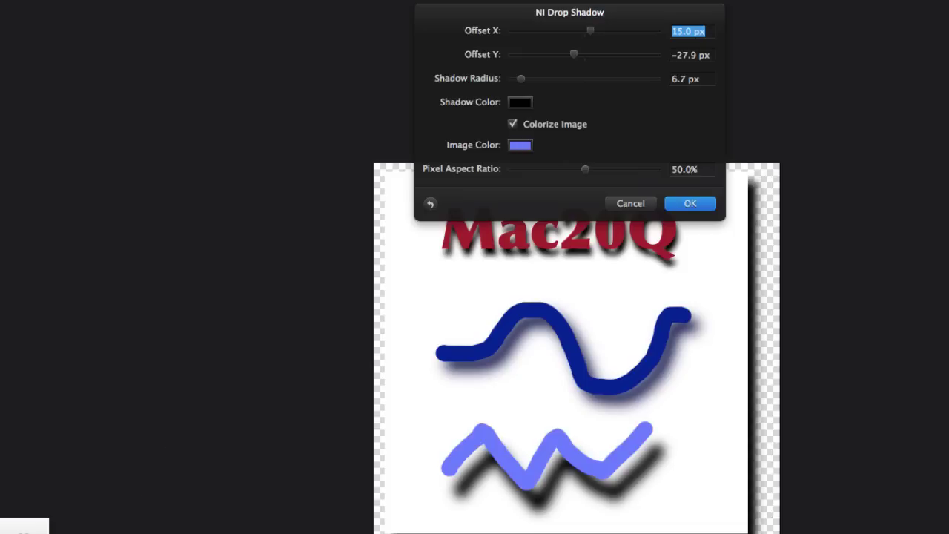